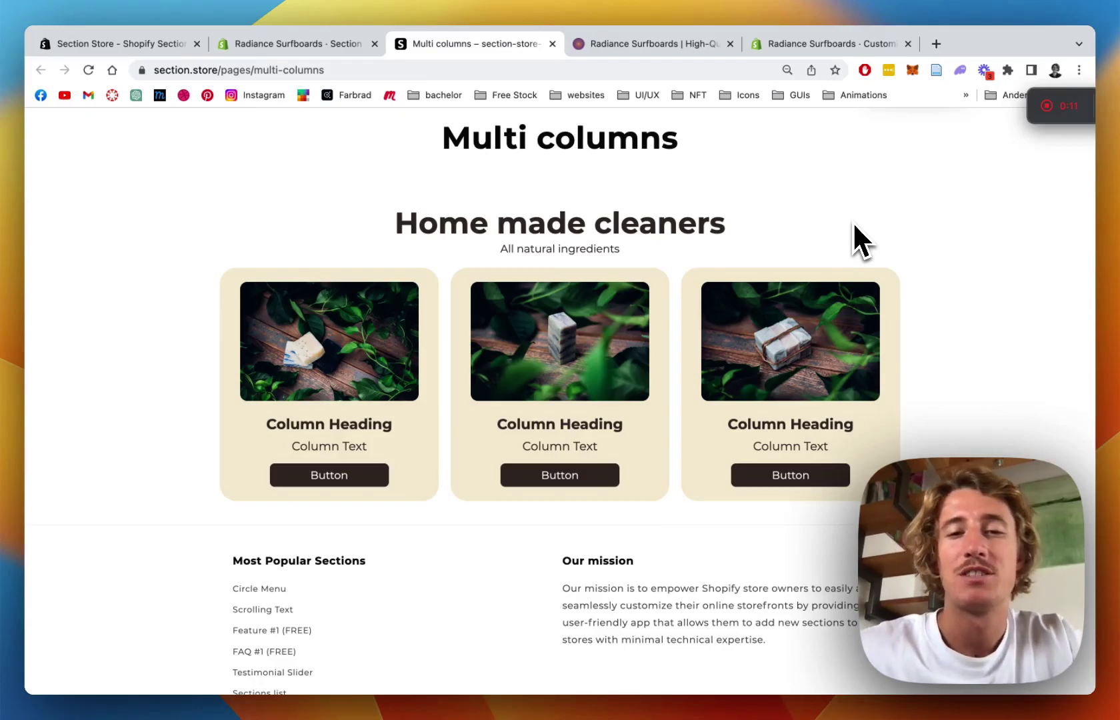
# Switch to the Radiance Surfboards storefront and scroll to the Boards, Fins and Accessories cards.
pyautogui.scroll(-1, 852, 222)
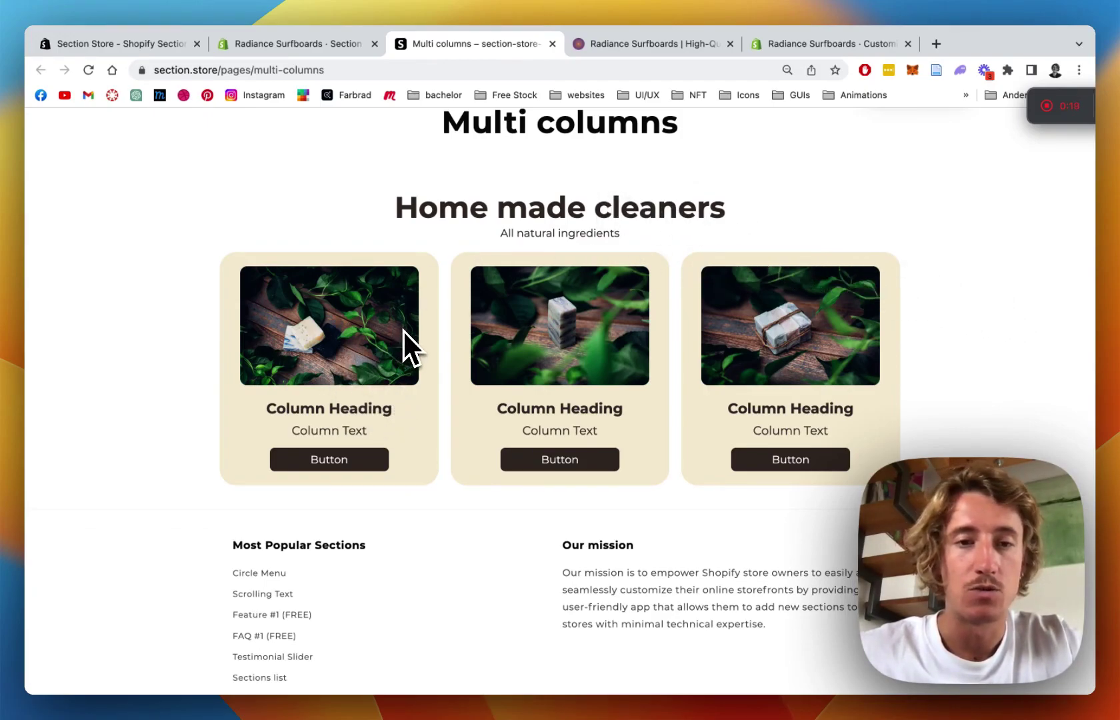
pyautogui.click(667, 45)
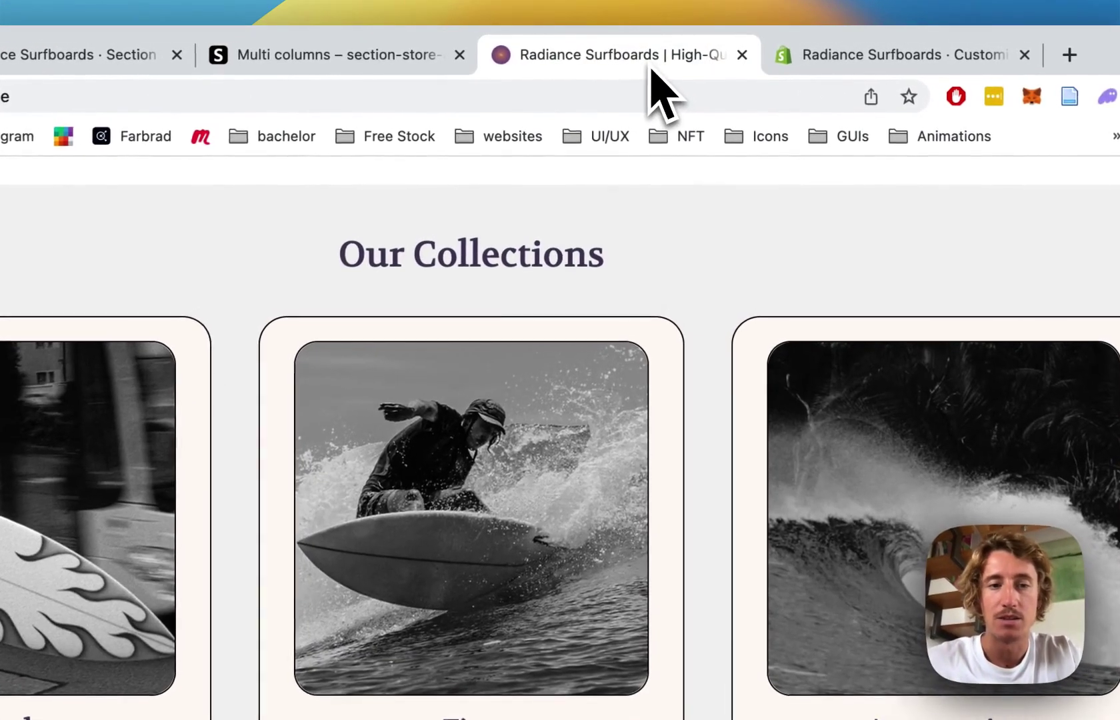
pyautogui.scroll(2, 362, 416)
pyautogui.scroll(-1, 353, 420)
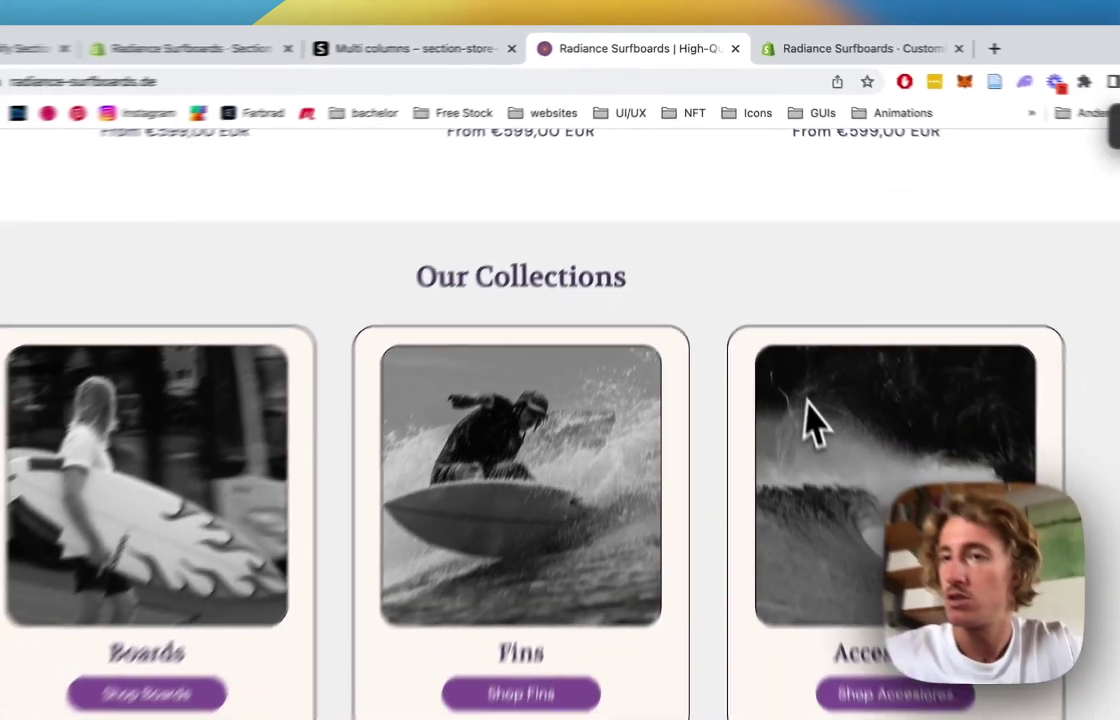
pyautogui.scroll(2, 845, 513)
pyautogui.scroll(-3, 844, 507)
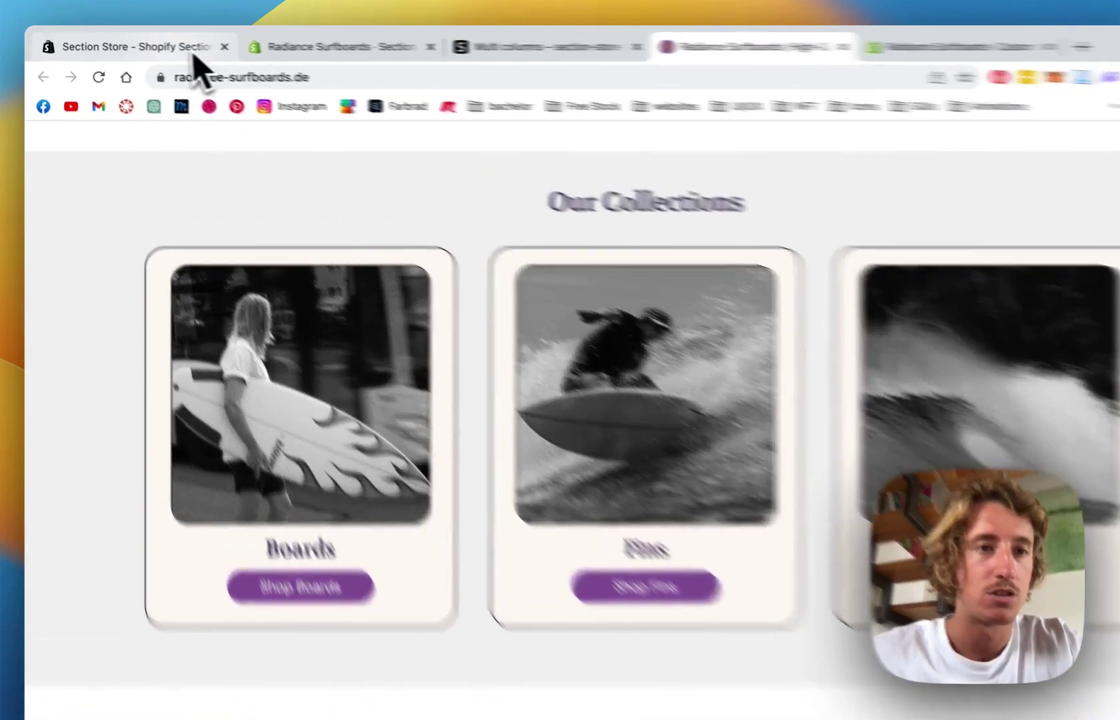
# Review the Section Store: Theme sections App Store listing, then open Section Store in the admin.
pyautogui.click(170, 44)
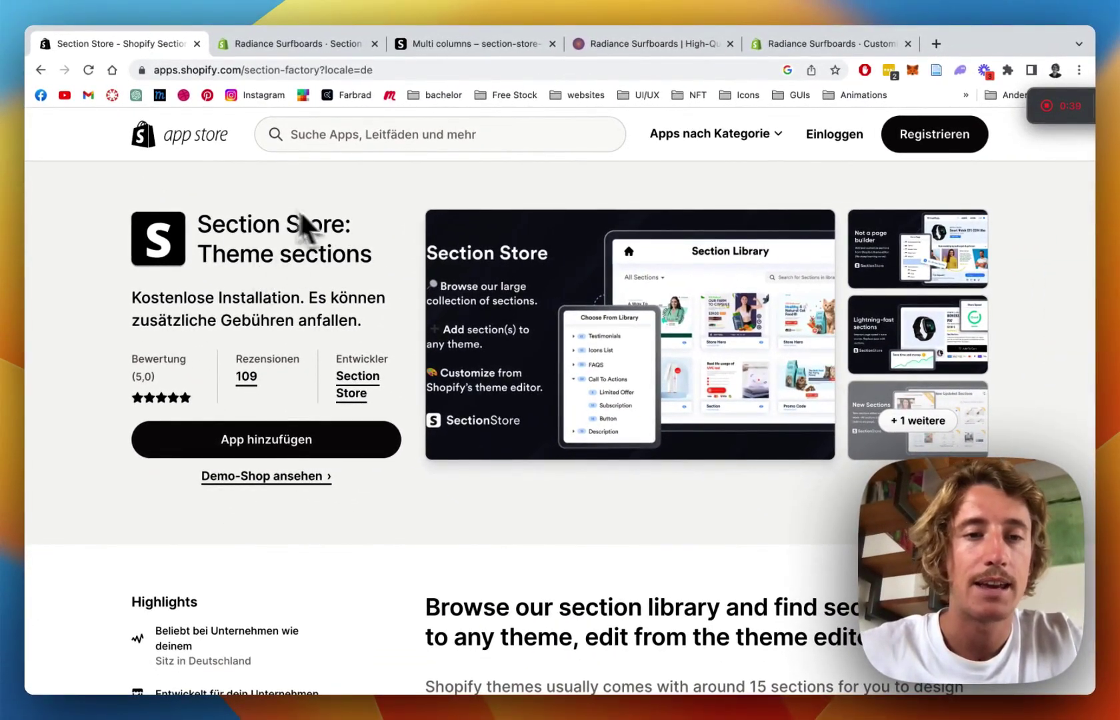
pyautogui.scroll(-1, 332, 248)
pyautogui.scroll(1, 332, 254)
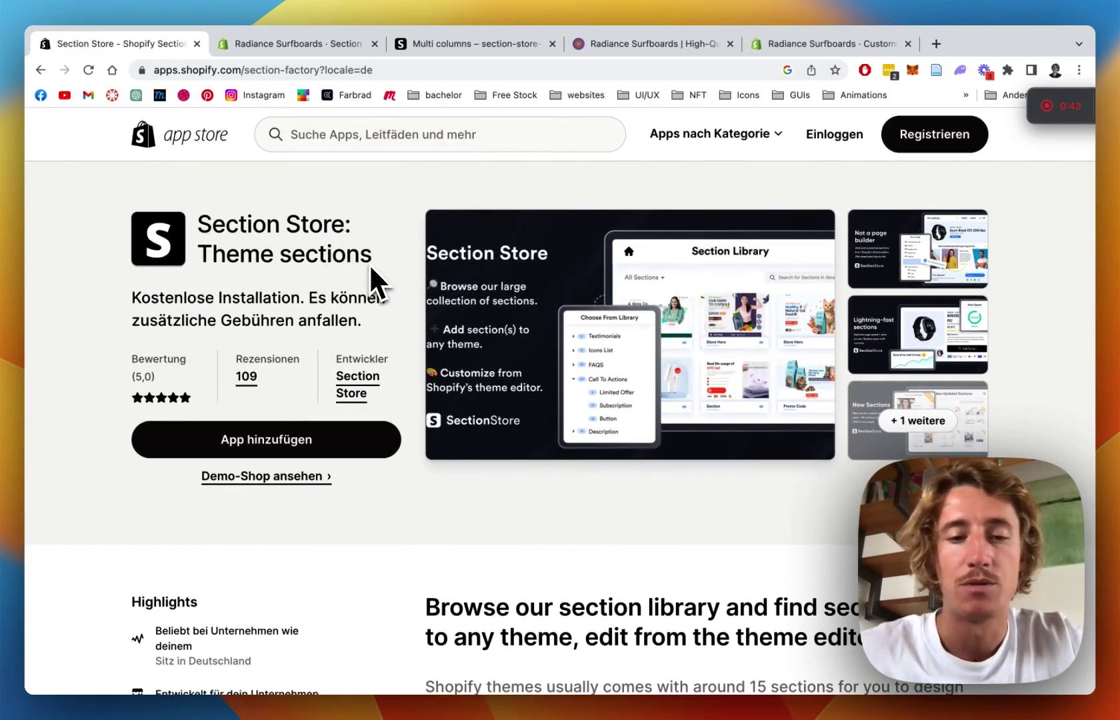
pyautogui.scroll(-1, 370, 266)
pyautogui.scroll(1, 370, 266)
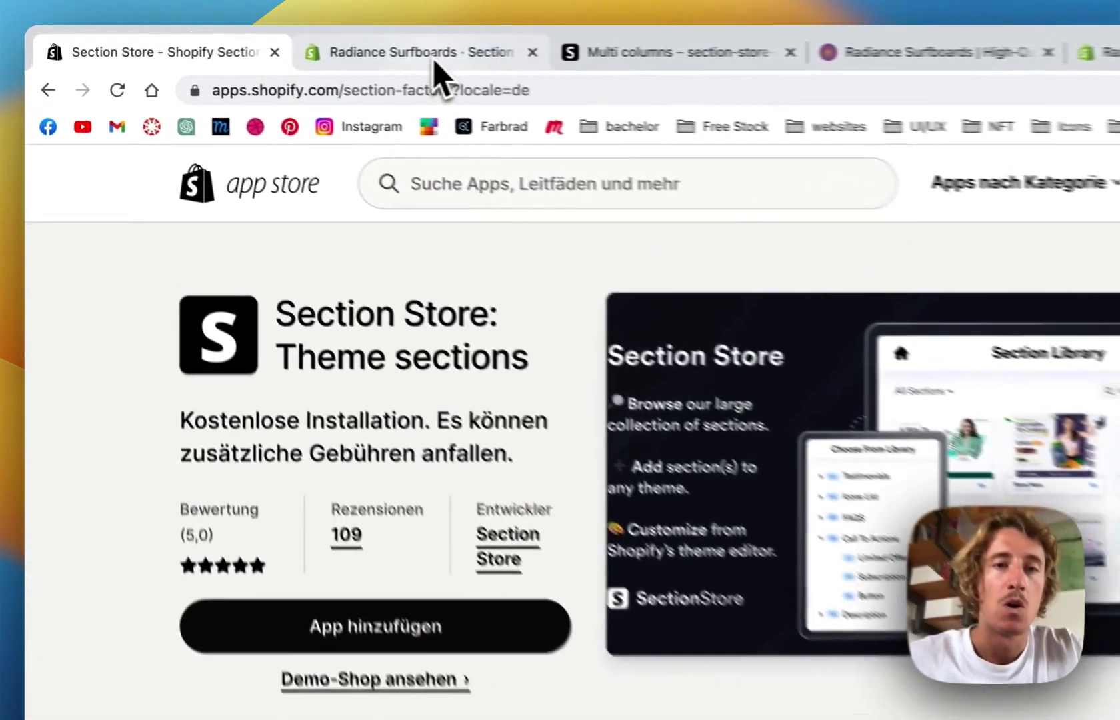
pyautogui.click(303, 44)
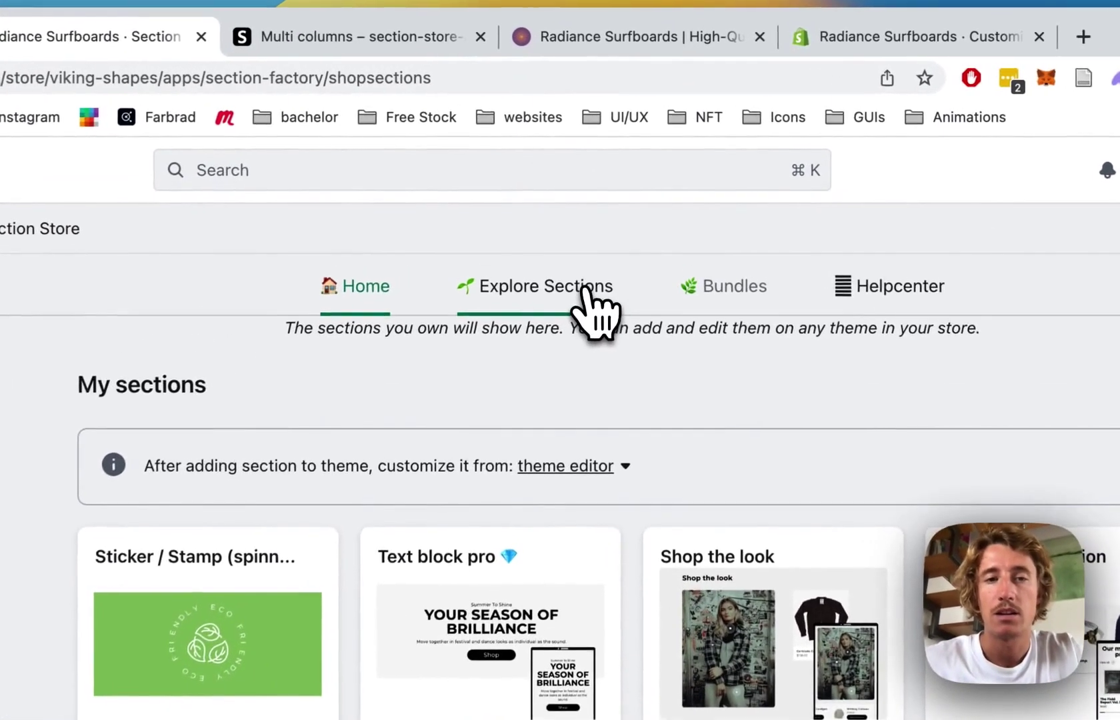
# Search the section catalogue for 'multi' and open the Multi columns section.
pyautogui.click(618, 205)
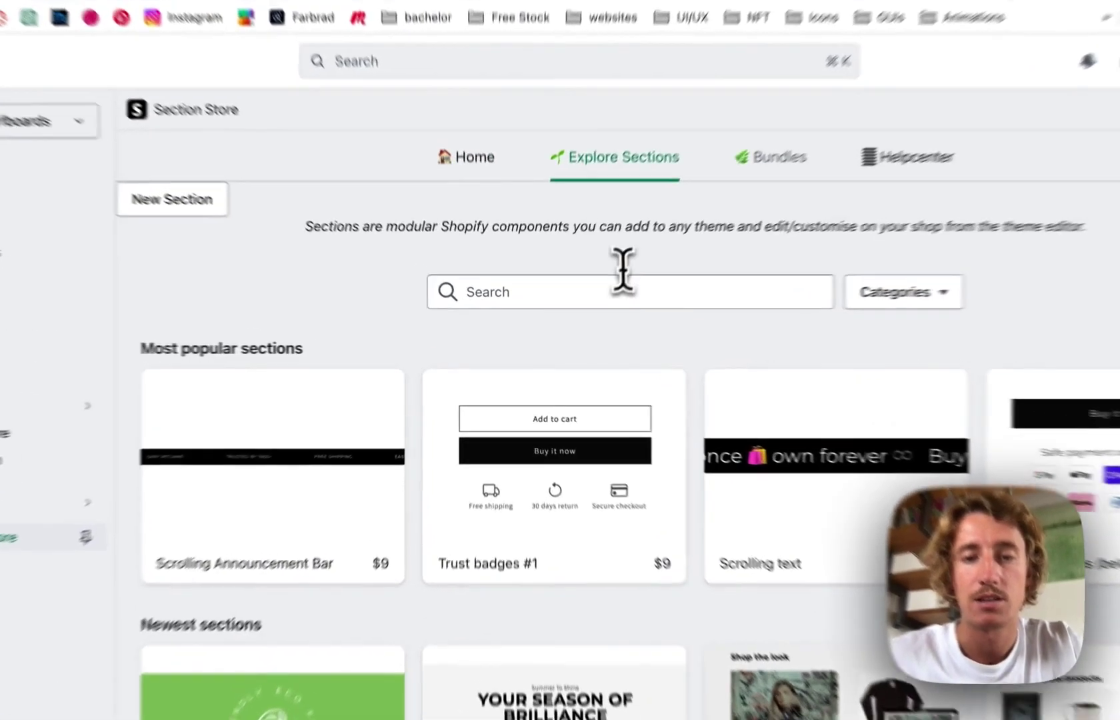
pyautogui.click(590, 306)
pyautogui.write('multi')
pyautogui.click(305, 465)
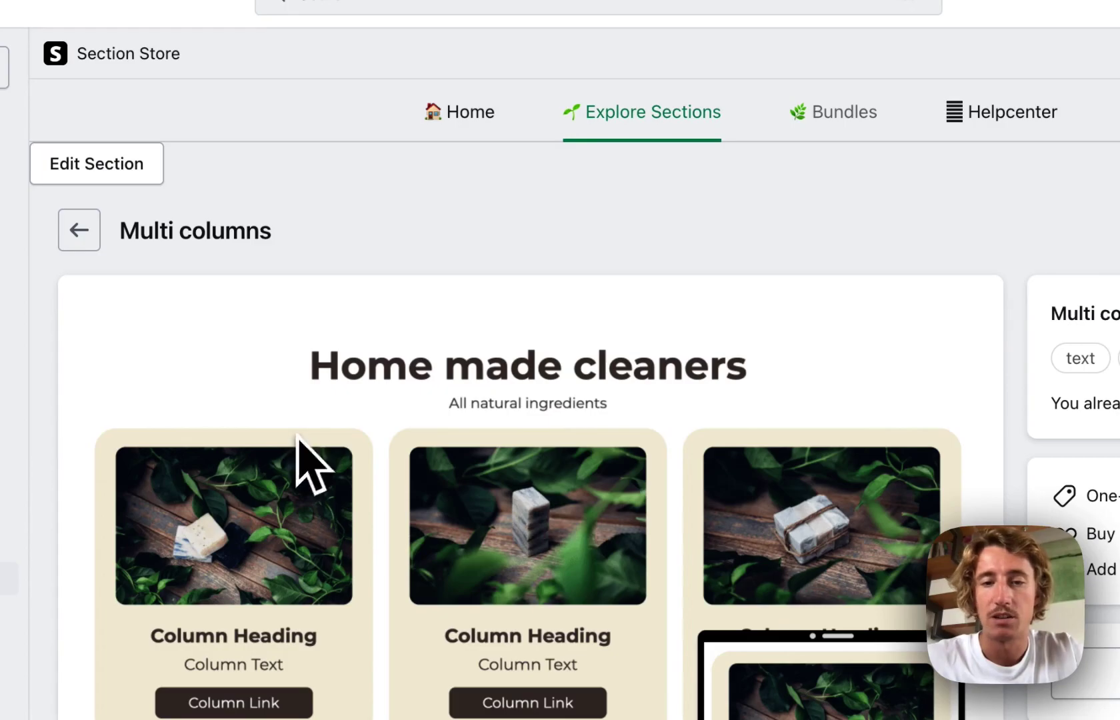
# Review the $9 Multi columns detail page, then return to My sections.
pyautogui.scroll(-2, 298, 436)
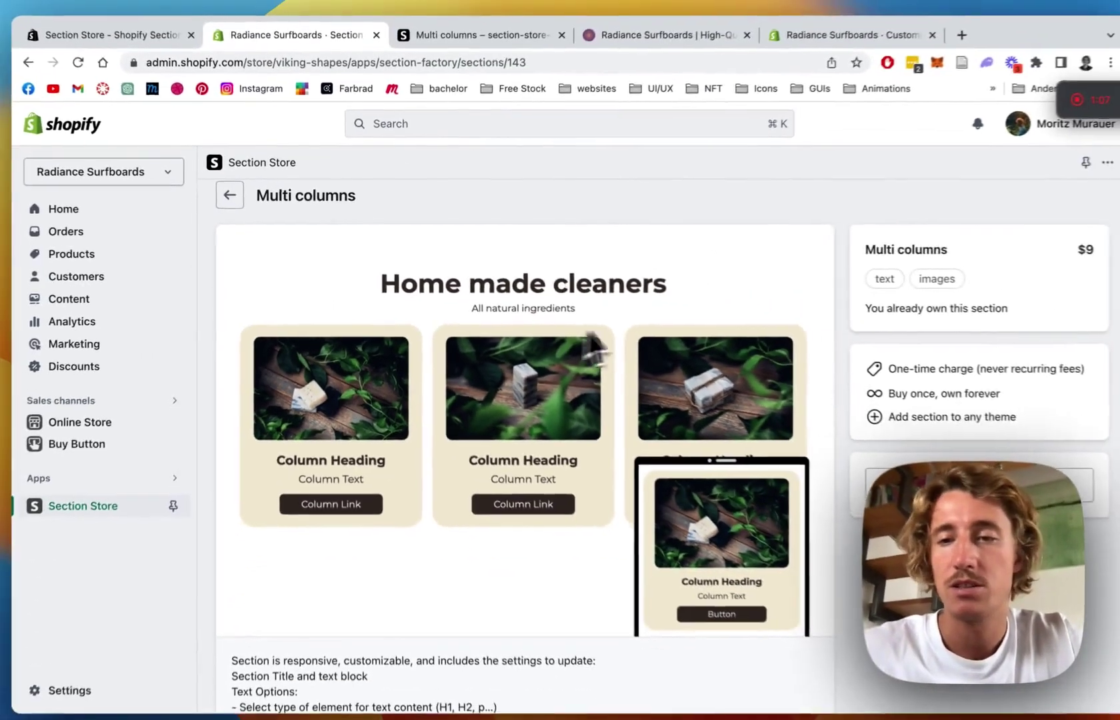
pyautogui.scroll(2, 600, 346)
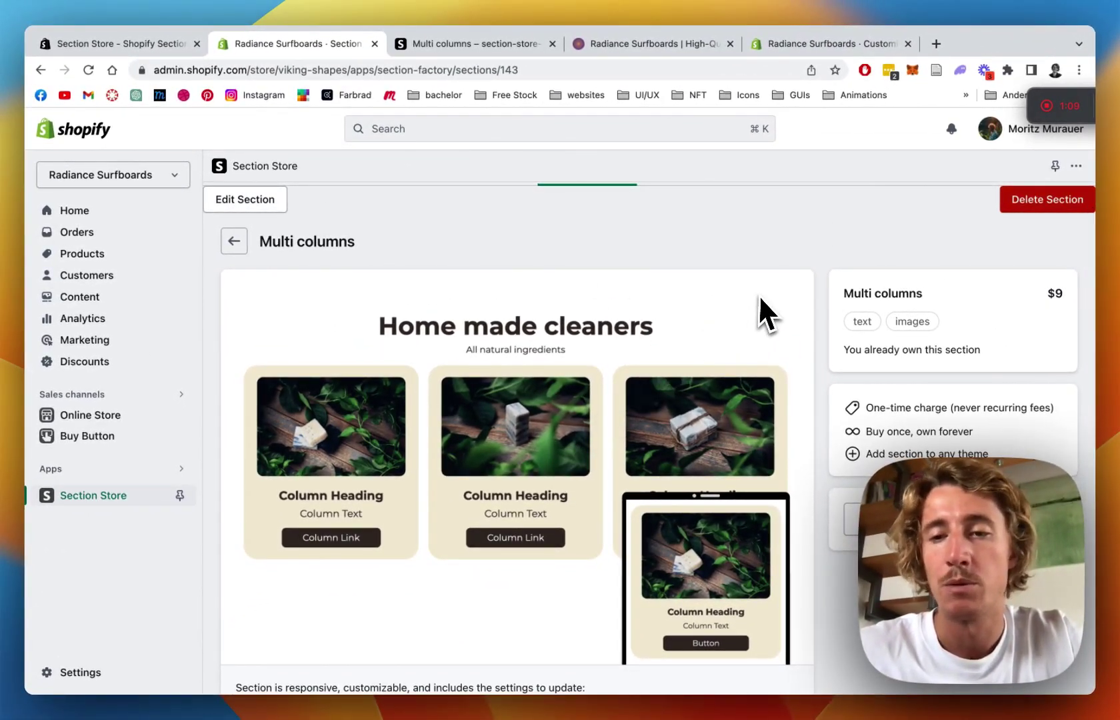
pyautogui.scroll(-1, 644, 288)
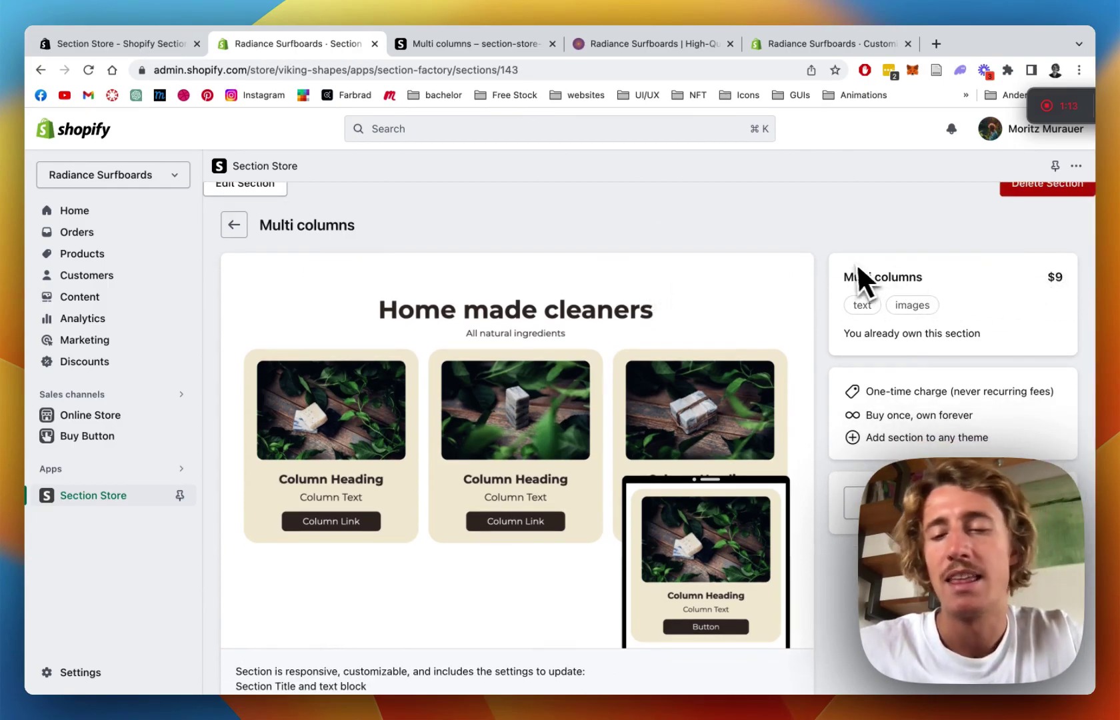
pyautogui.scroll(-1, 852, 265)
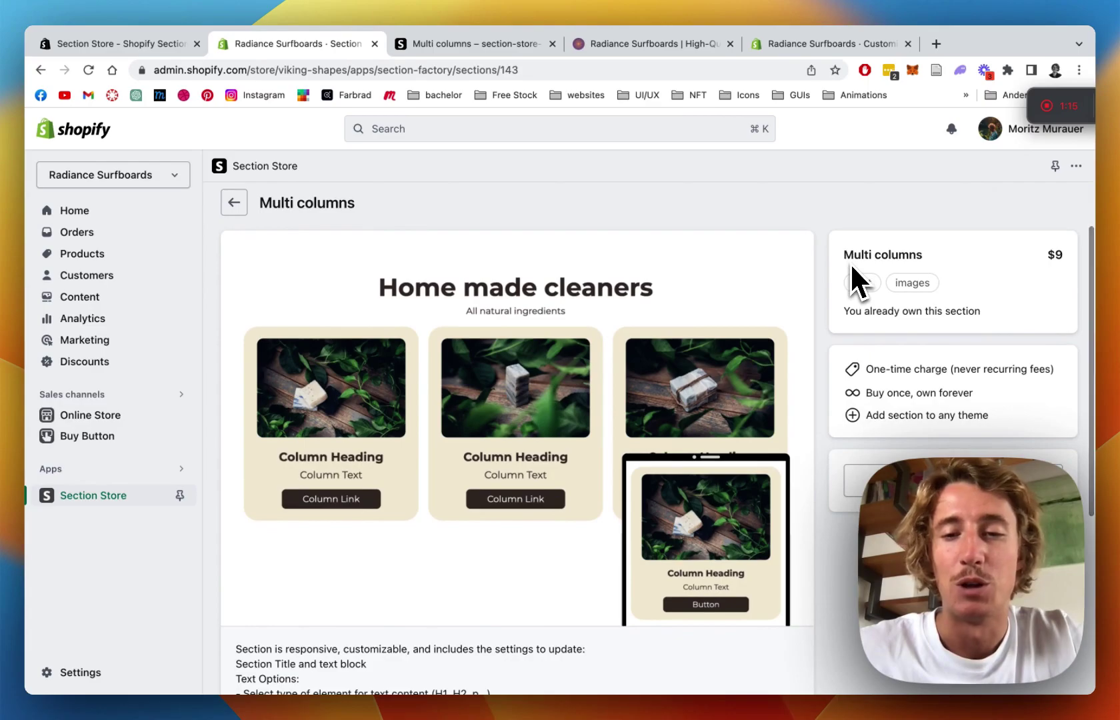
pyautogui.scroll(-1, 850, 262)
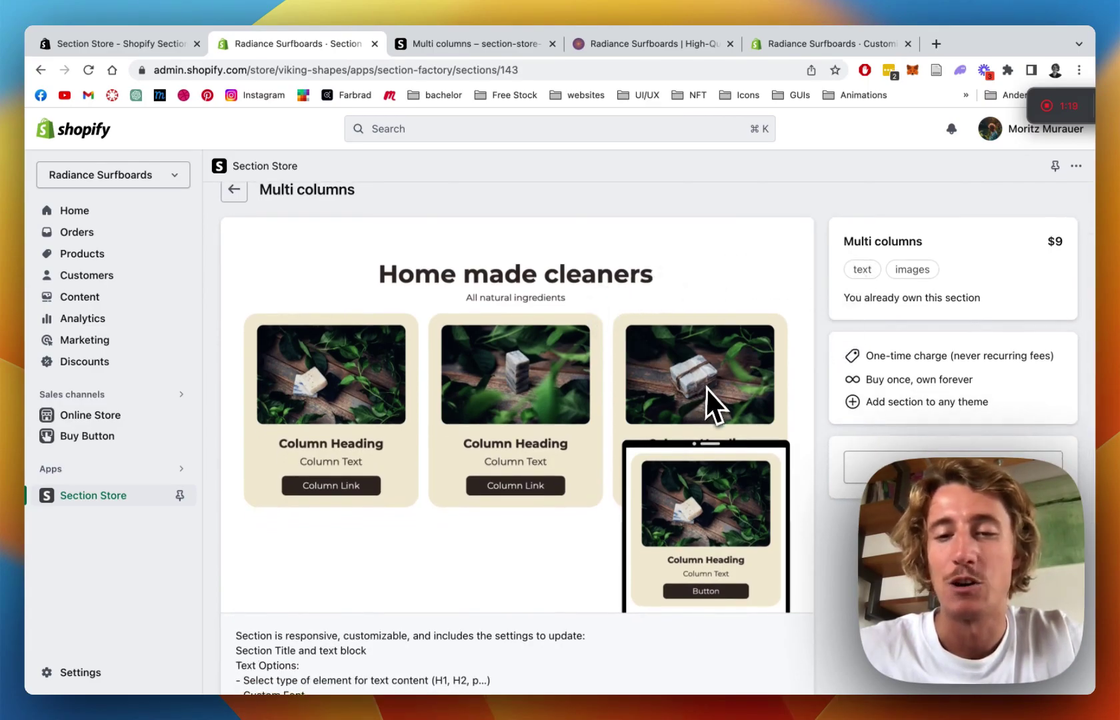
pyautogui.scroll(-3, 623, 286)
pyautogui.scroll(5, 622, 286)
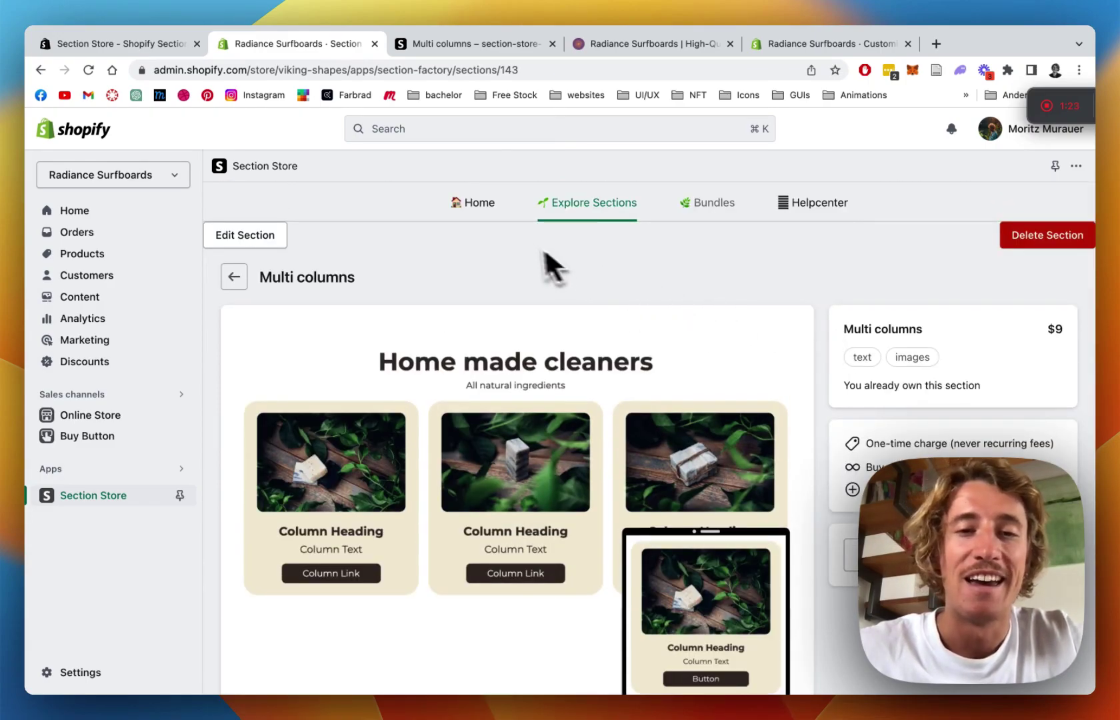
pyautogui.click(489, 212)
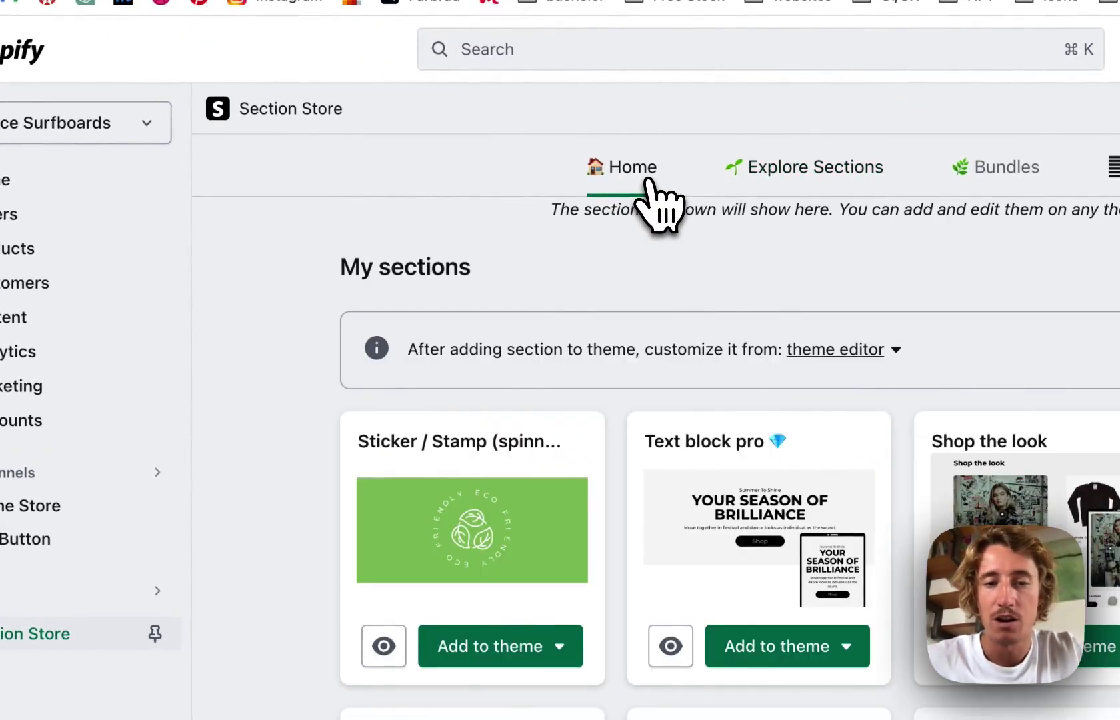
# Find Multi columns in My sections and check its Add to theme options.
pyautogui.scroll(-3, 348, 434)
pyautogui.scroll(-5, 348, 437)
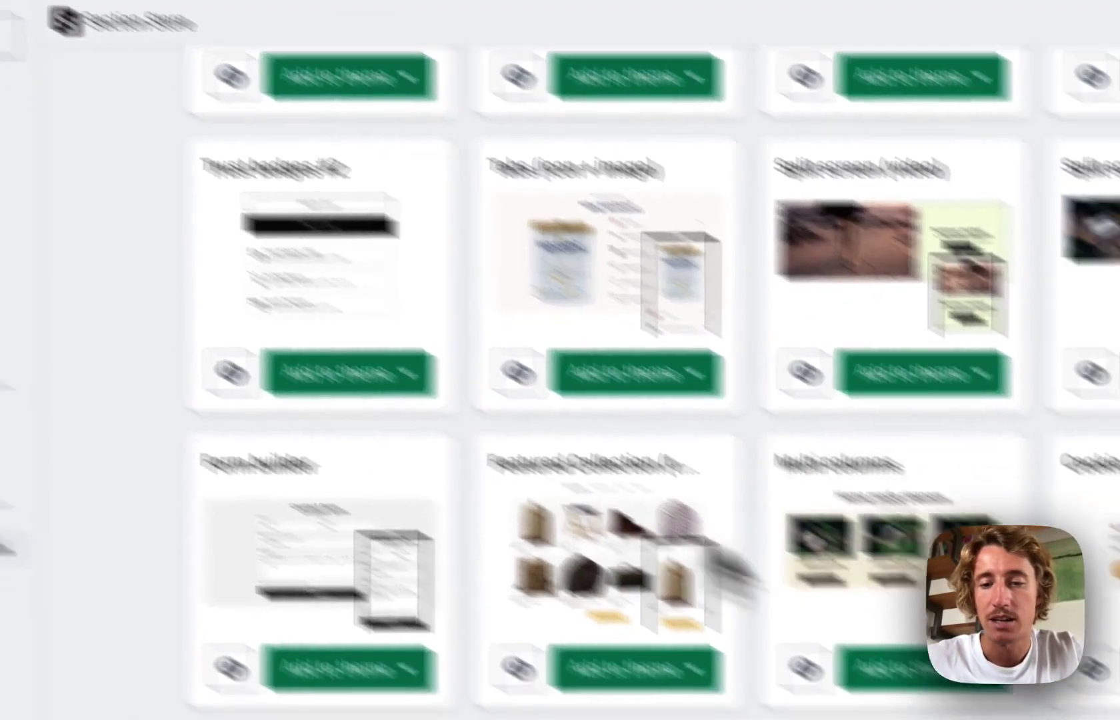
pyautogui.click(1094, 719)
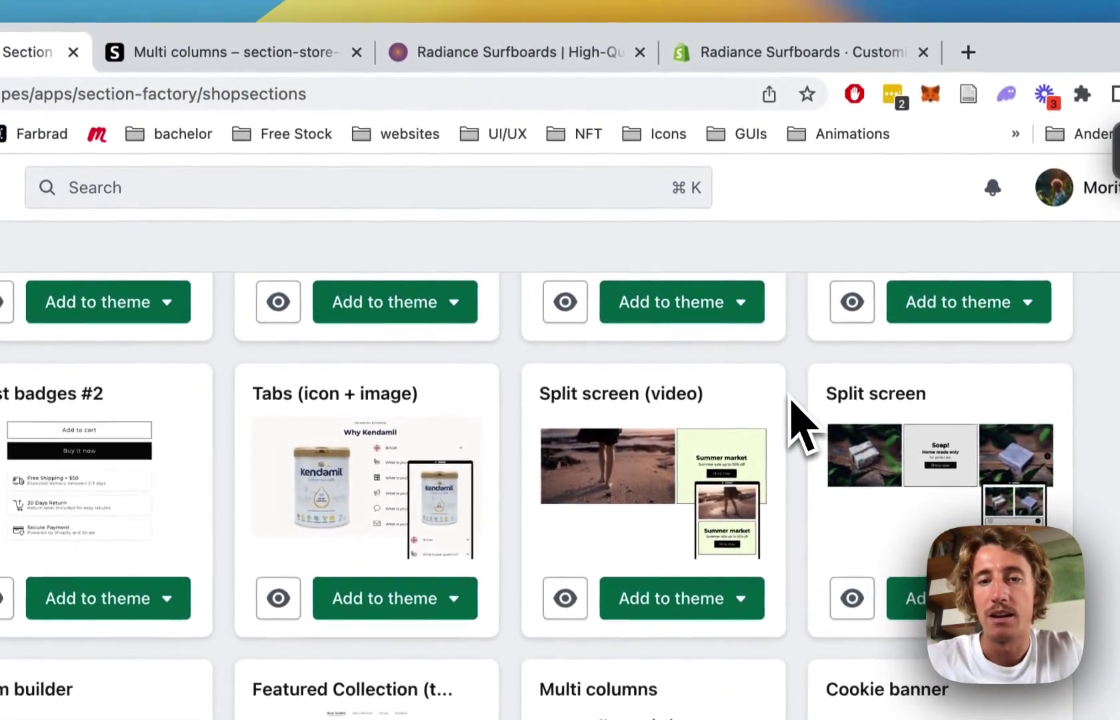
pyautogui.scroll(10, 766, 53)
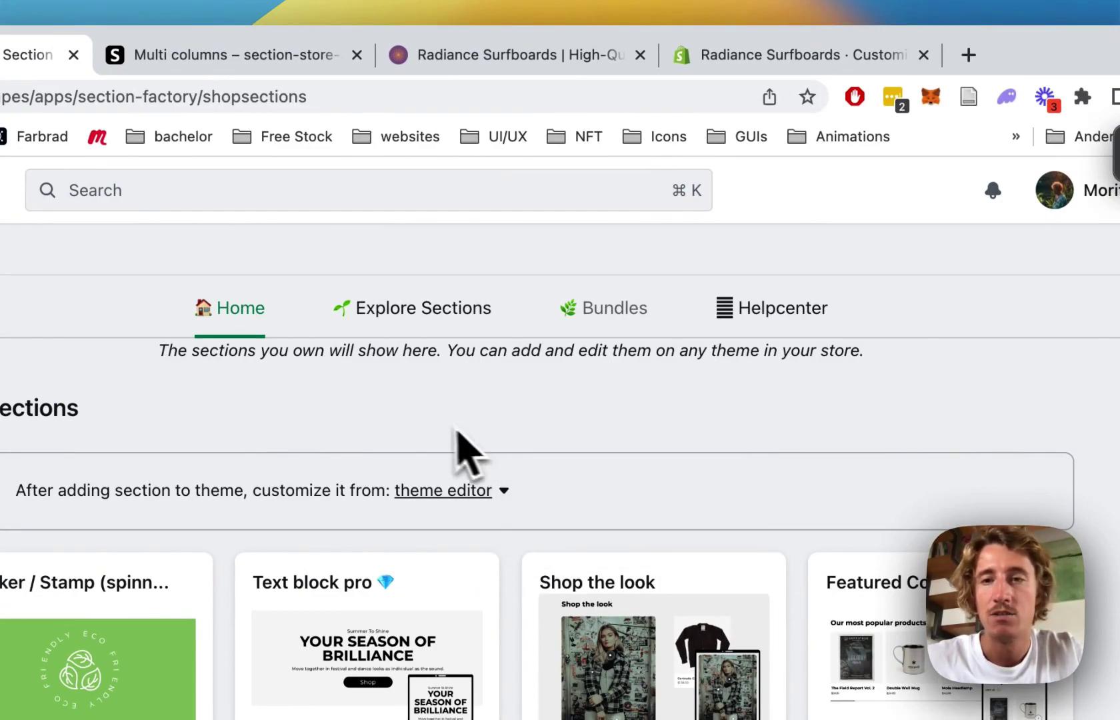
# Add the SS - Multi Columns section, found by searching 'ss multi', to the home page.
pyautogui.click(786, 67)
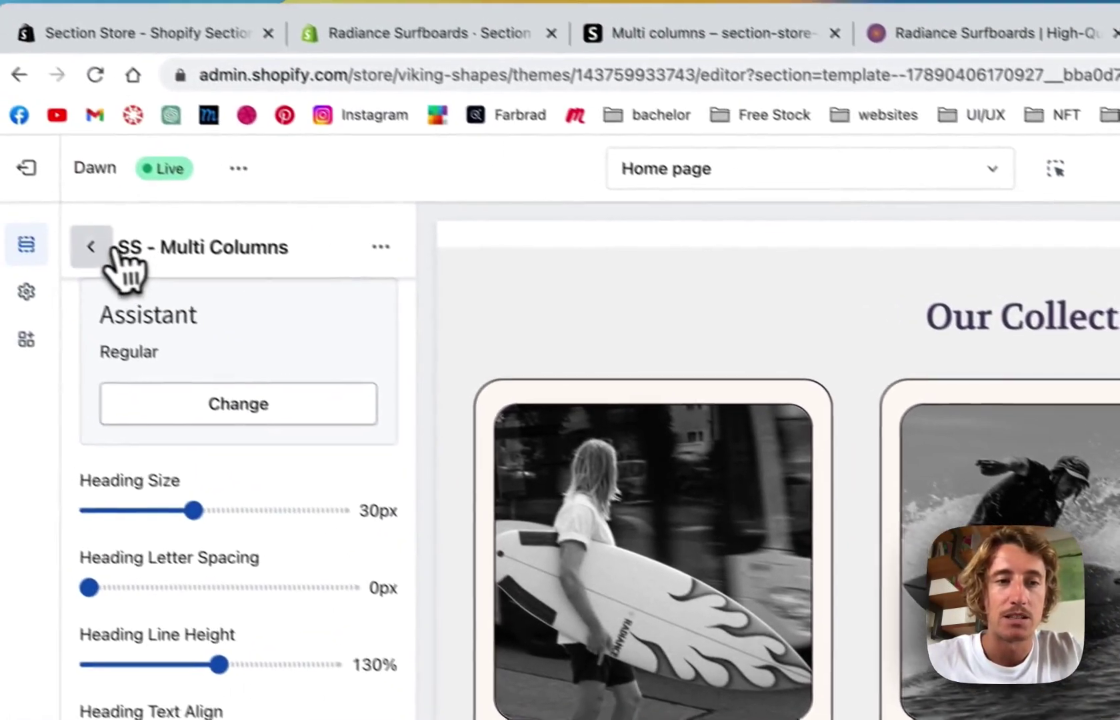
pyautogui.click(92, 247)
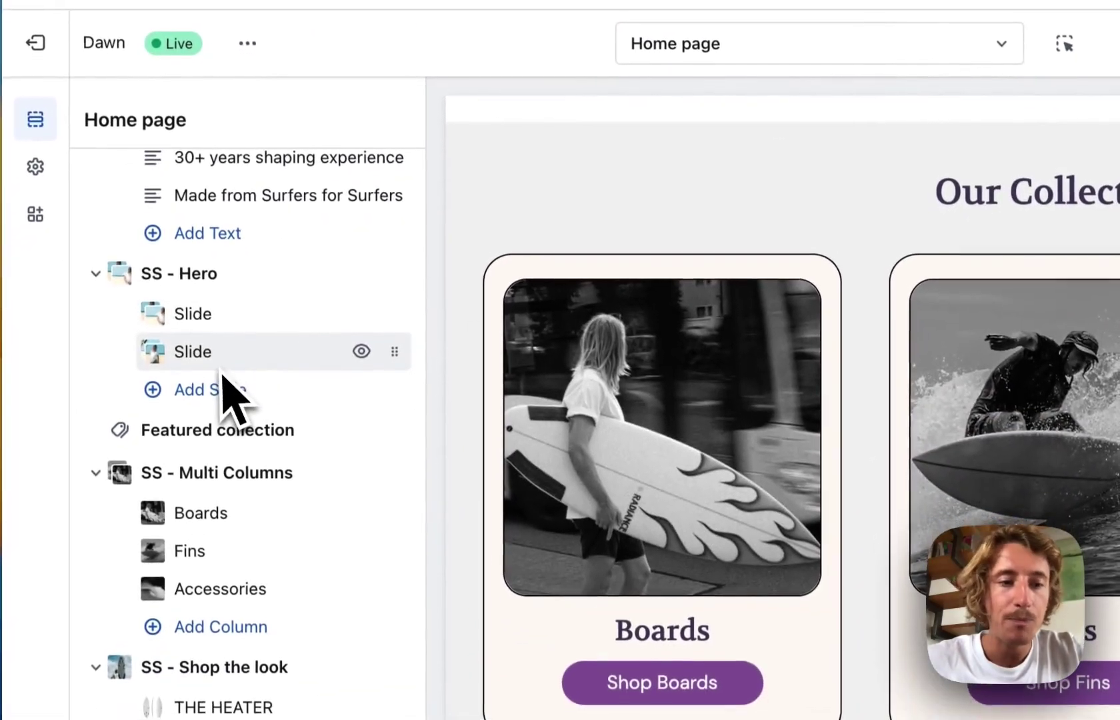
pyautogui.scroll(-10, 240, 523)
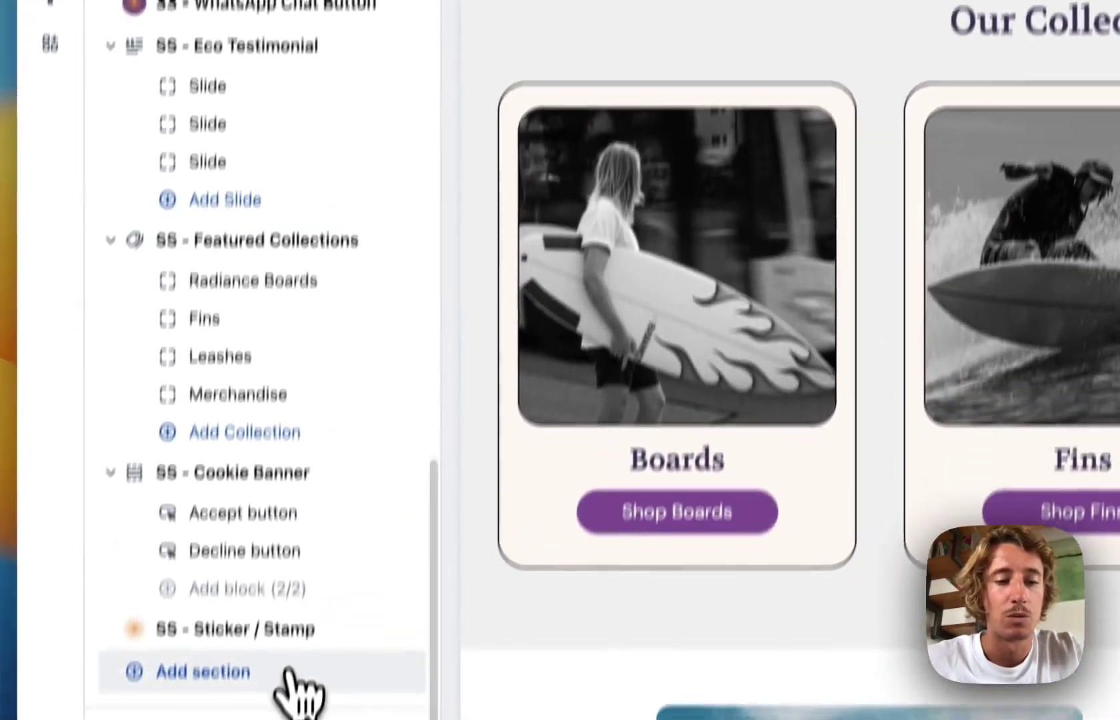
pyautogui.click(283, 670)
pyautogui.write('ss')
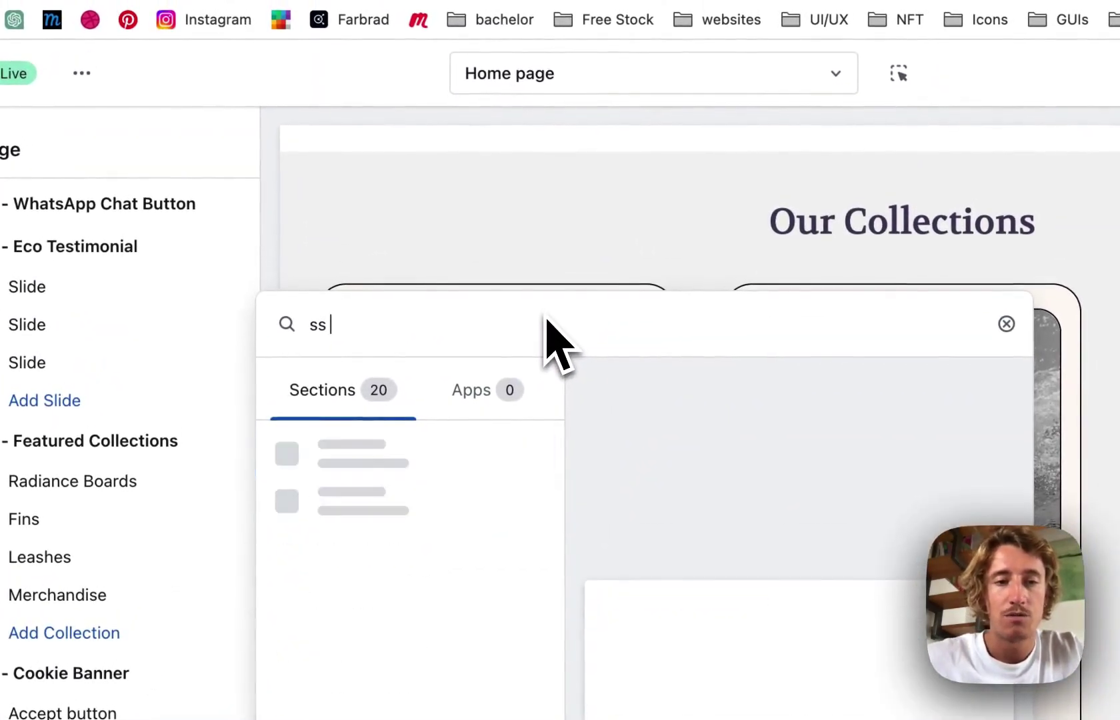
pyautogui.write(' multi')
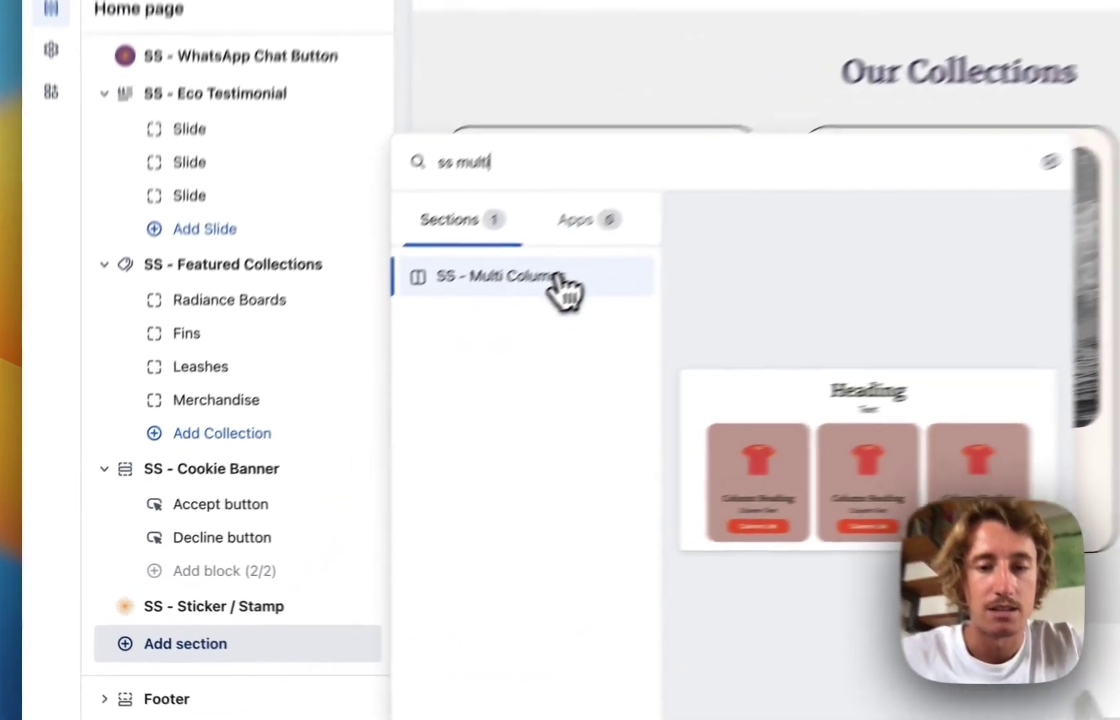
pyautogui.click(557, 276)
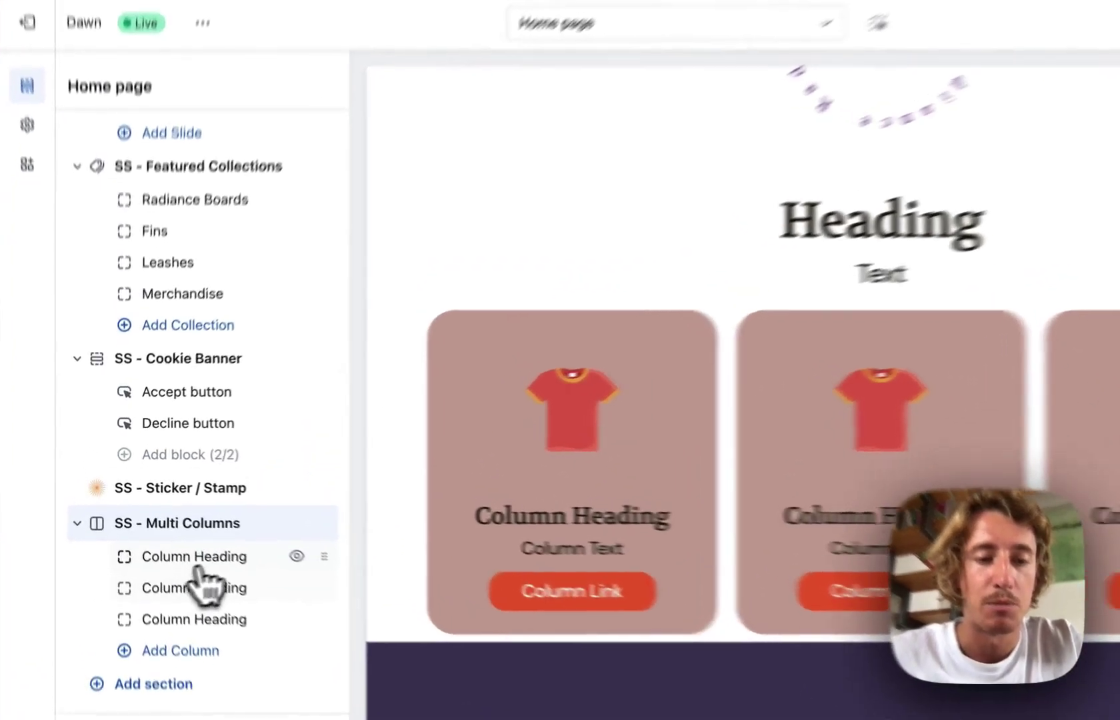
# Set the first column's image to the ando1 surfboard photo.
pyautogui.click(178, 534)
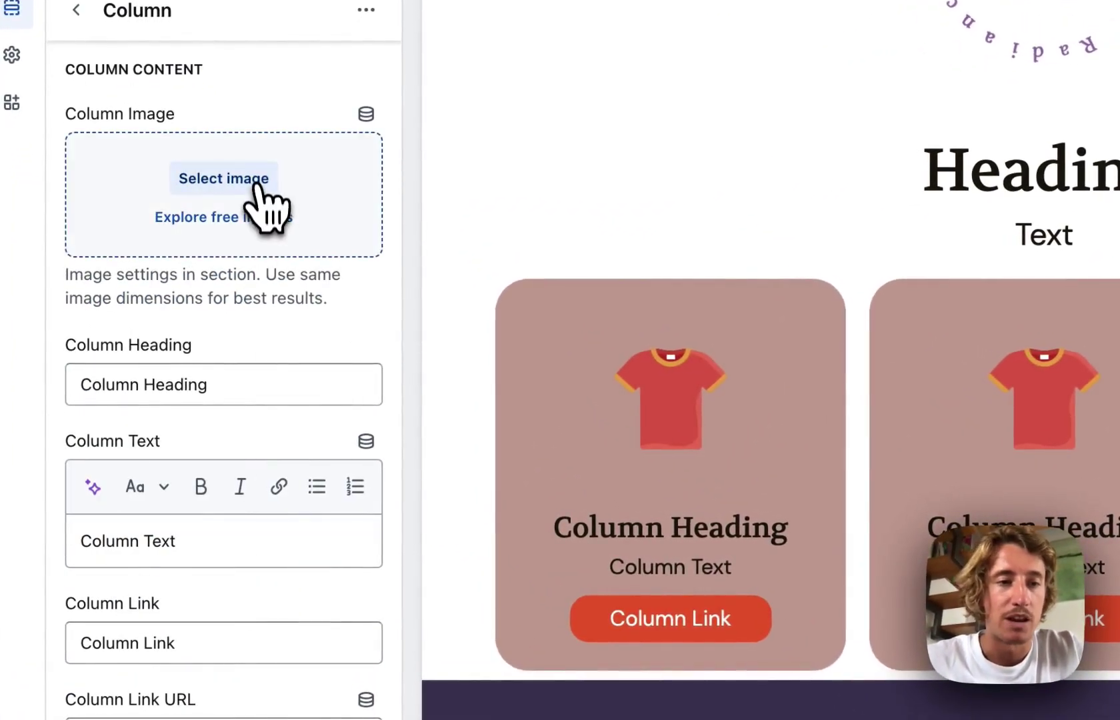
pyautogui.click(260, 180)
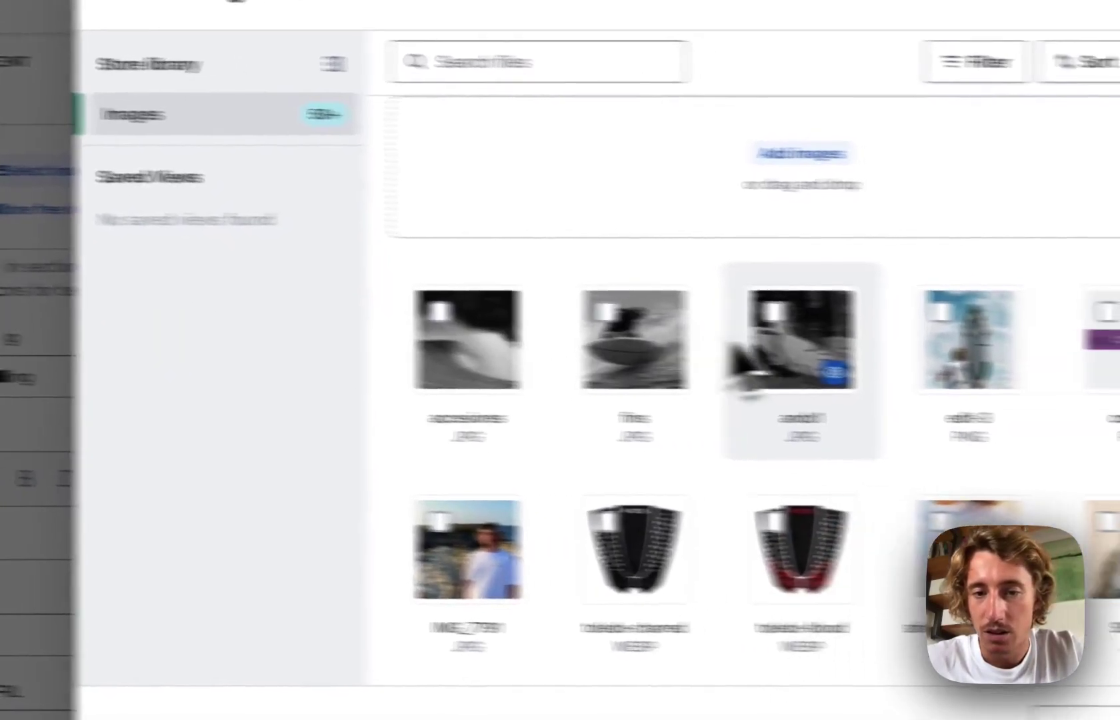
pyautogui.click(953, 304)
pyautogui.click(997, 712)
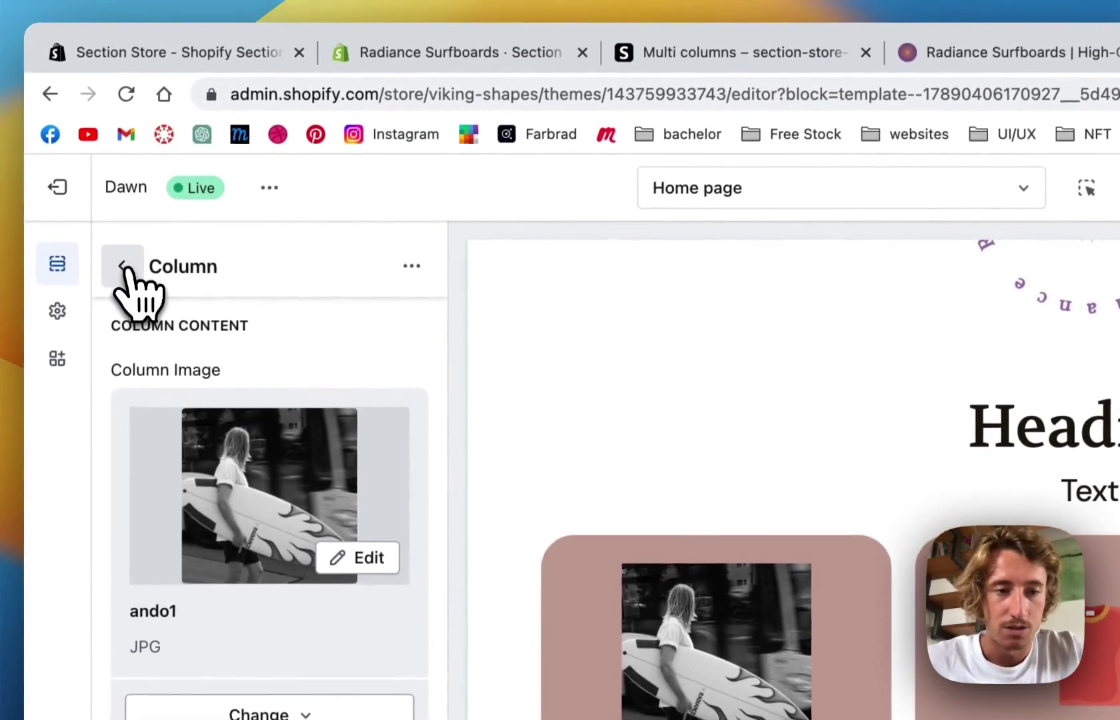
# Set the second column's image to the fins surfing photo.
pyautogui.click(92, 58)
pyautogui.click(291, 552)
pyautogui.click(270, 224)
pyautogui.click(856, 408)
pyautogui.click(843, 625)
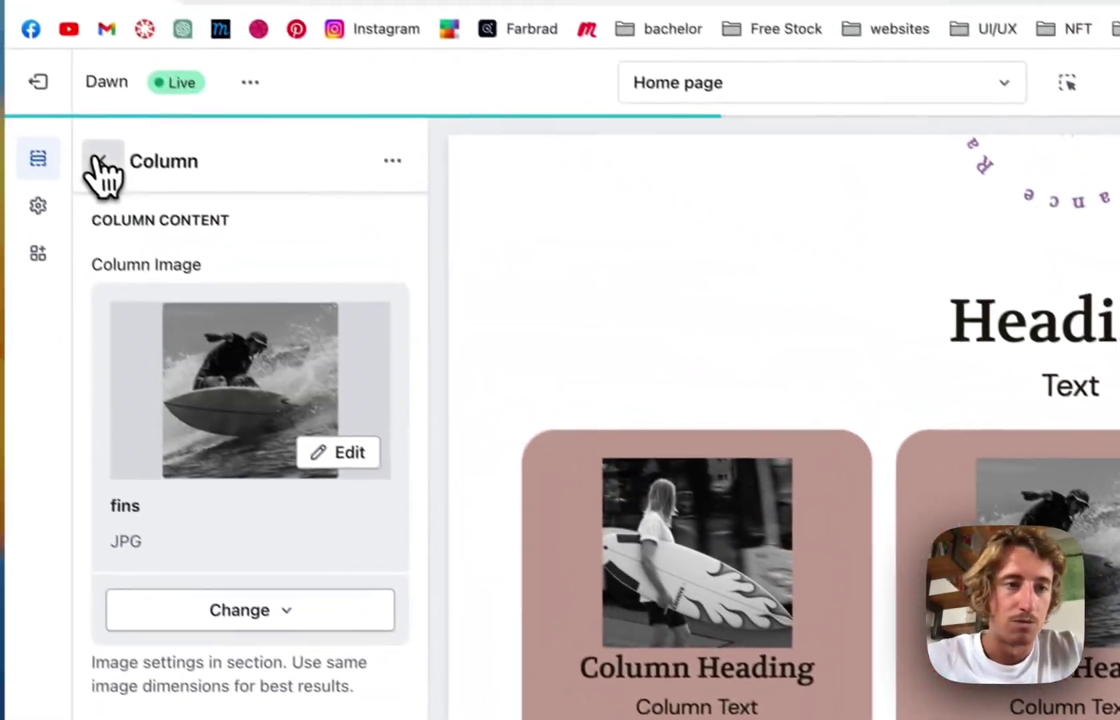
# Set the third column's image to the accesiores wave photo.
pyautogui.click(100, 160)
pyautogui.click(257, 554)
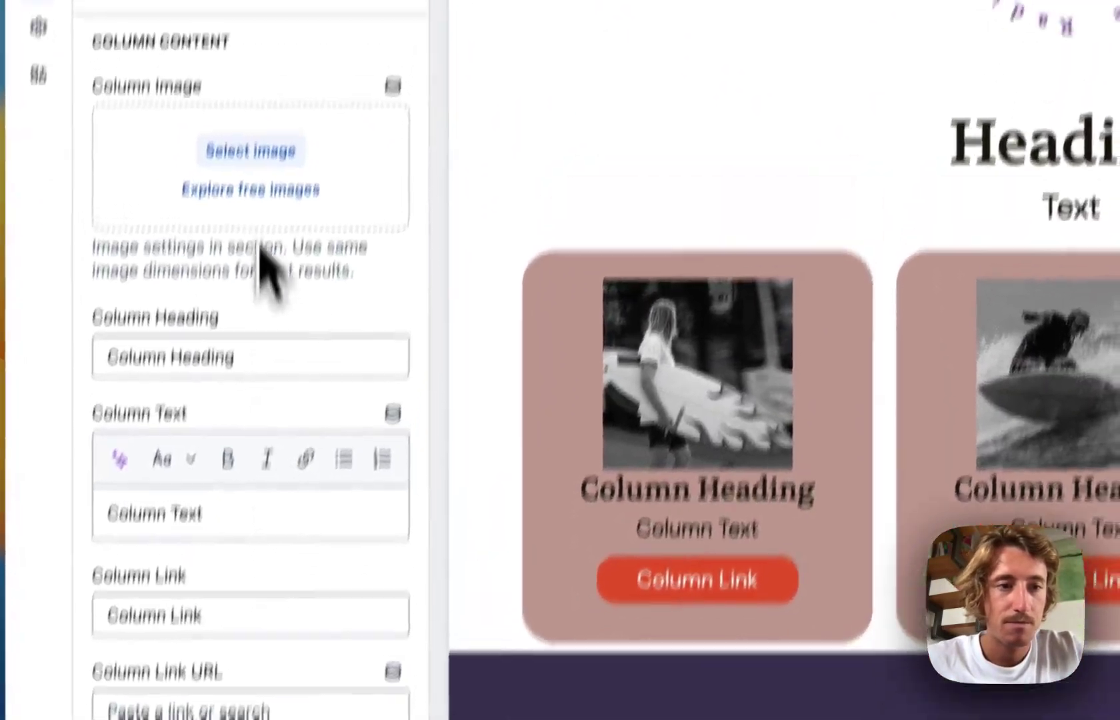
pyautogui.click(252, 261)
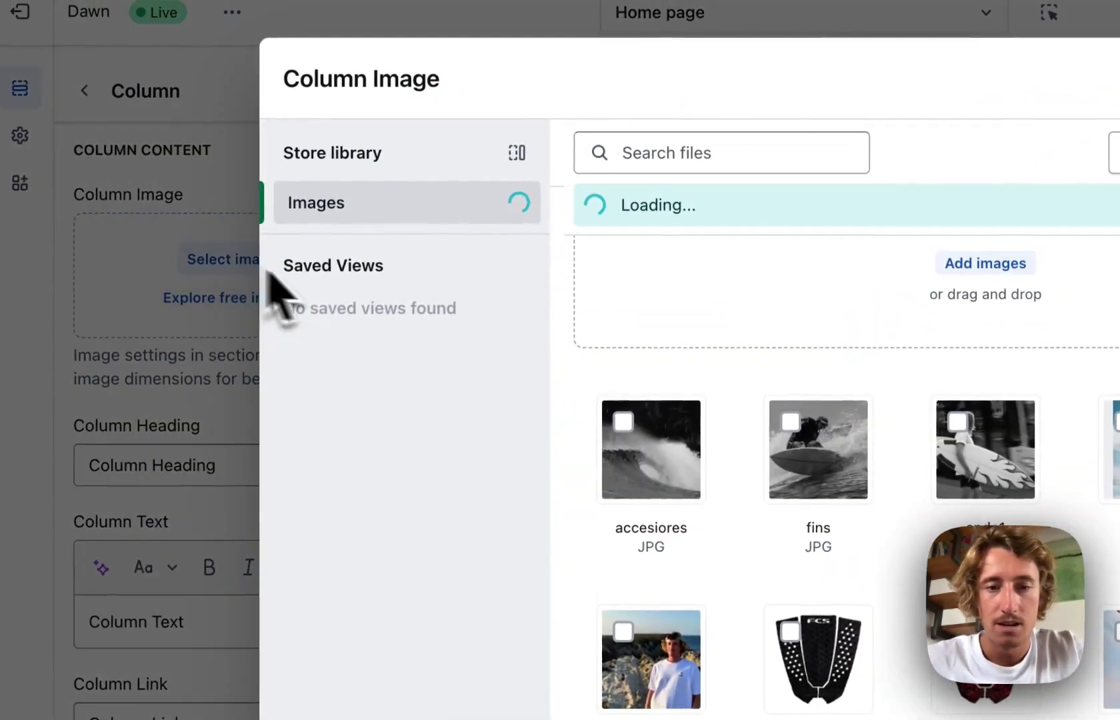
pyautogui.click(651, 448)
pyautogui.click(875, 632)
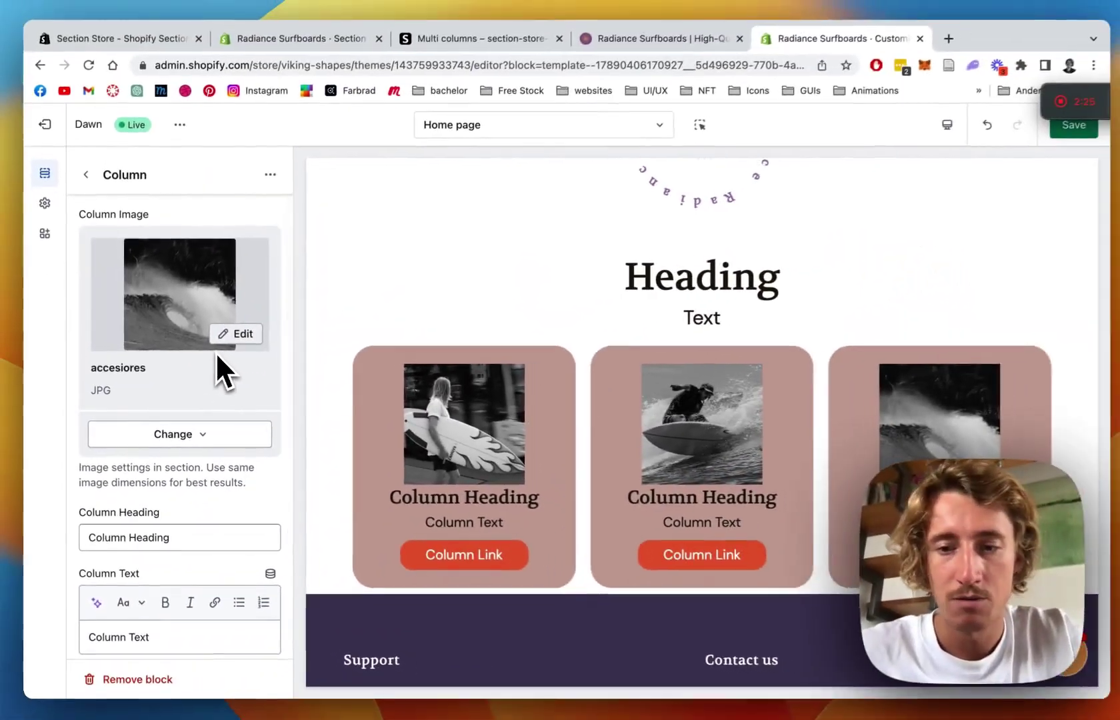
# Delete the placeholder column text from the third and second cards.
pyautogui.scroll(-1, 283, 358)
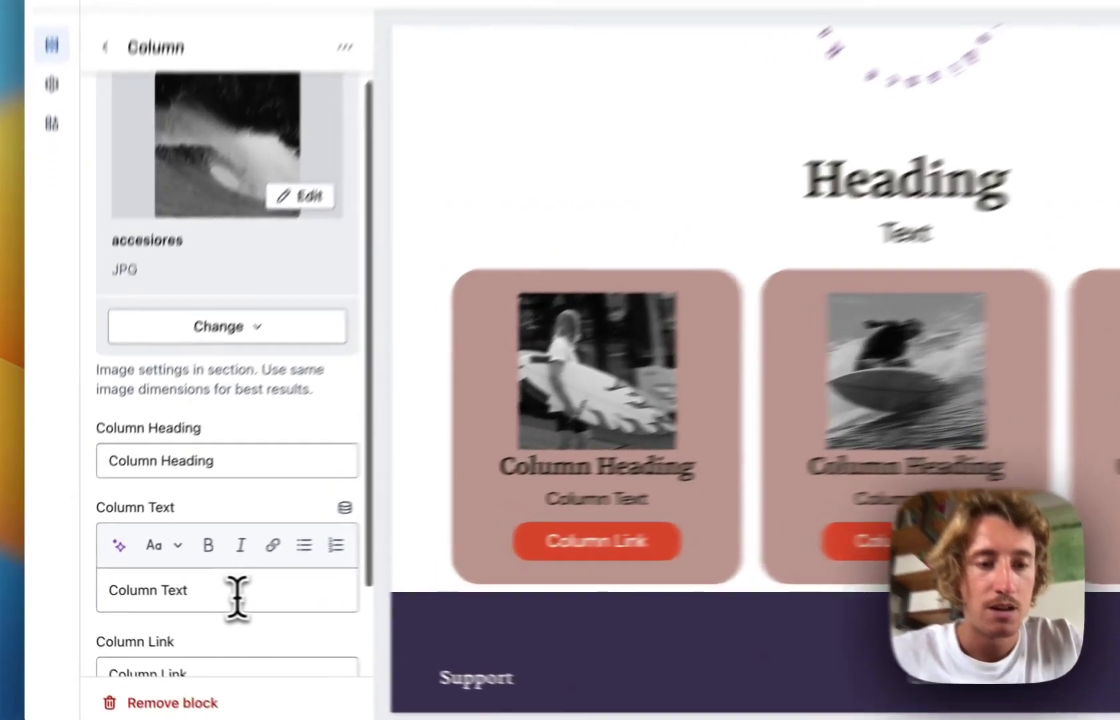
pyautogui.tripleClick(187, 605)
pyautogui.press('BackSpace')
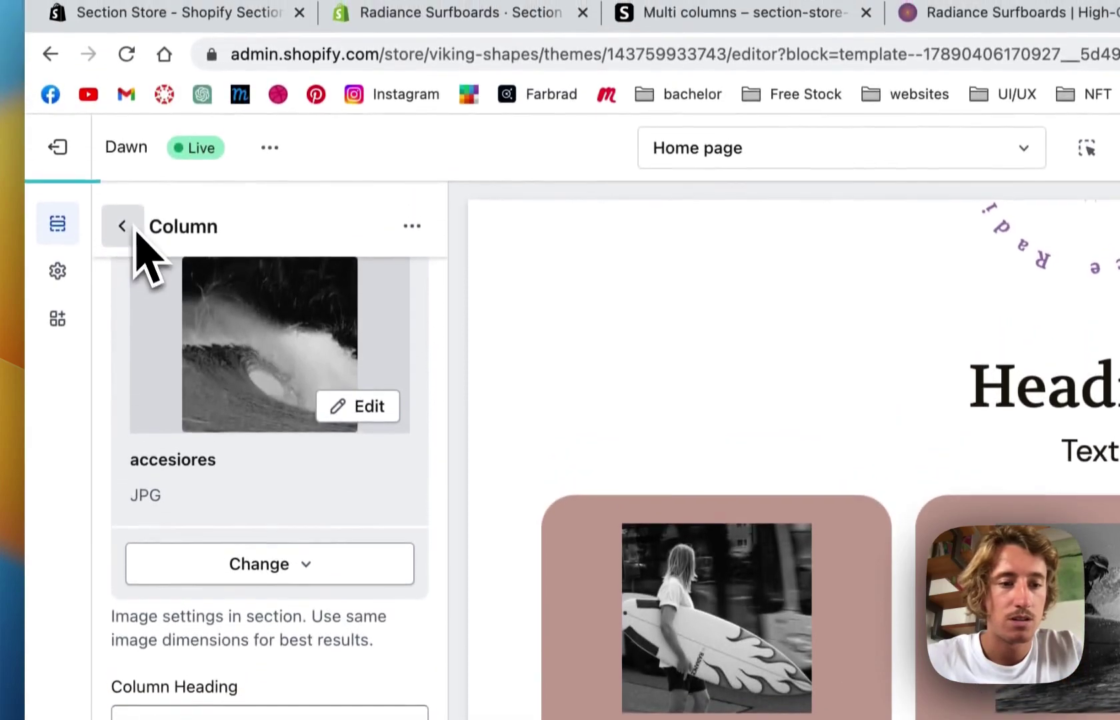
pyautogui.click(125, 227)
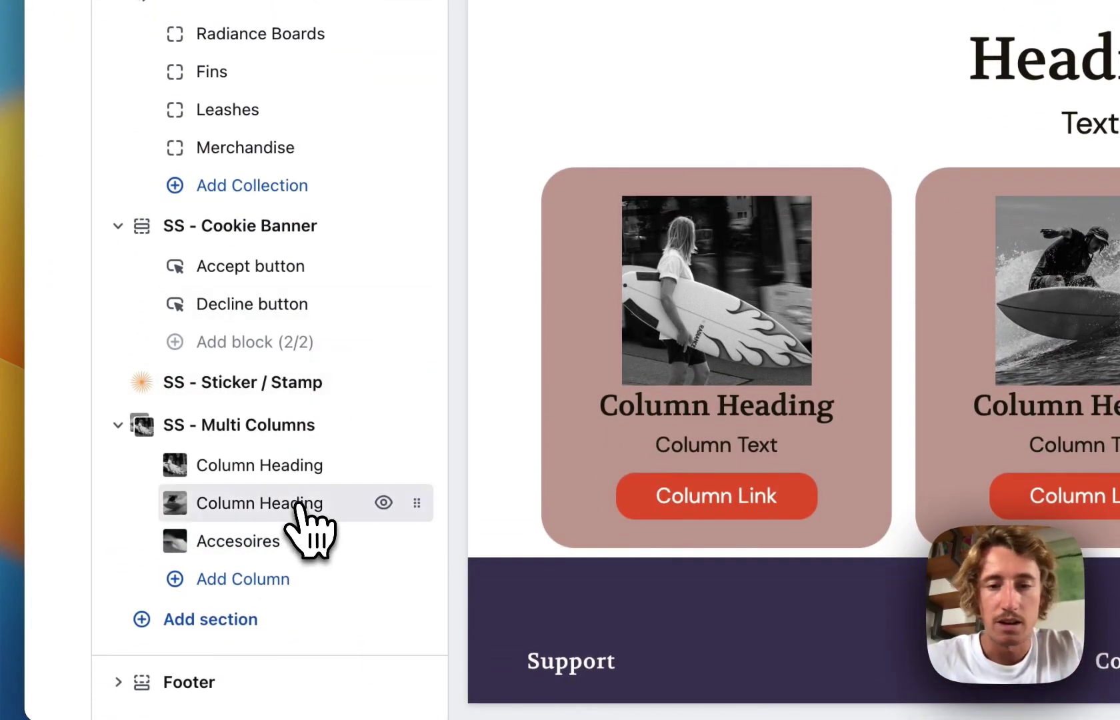
pyautogui.click(297, 510)
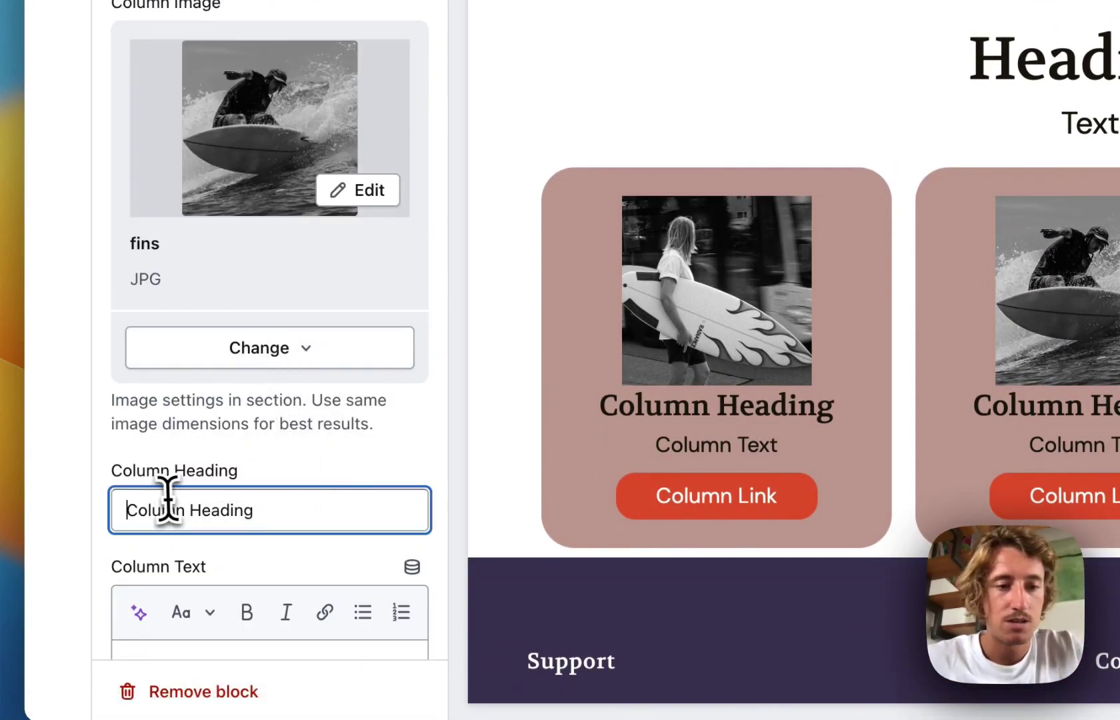
pyautogui.scroll(-5, 263, 463)
pyautogui.click(269, 490)
pyautogui.press('BackSpace')
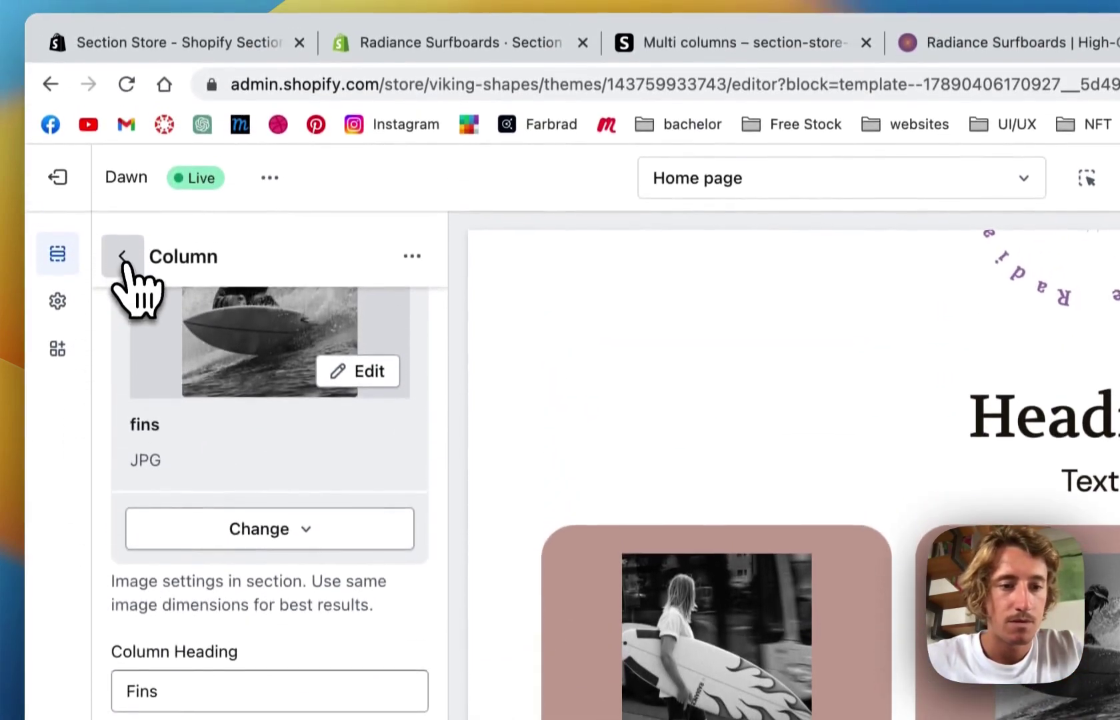
# Replace the first card's Surf heading with 'Boards'.
pyautogui.click(120, 260)
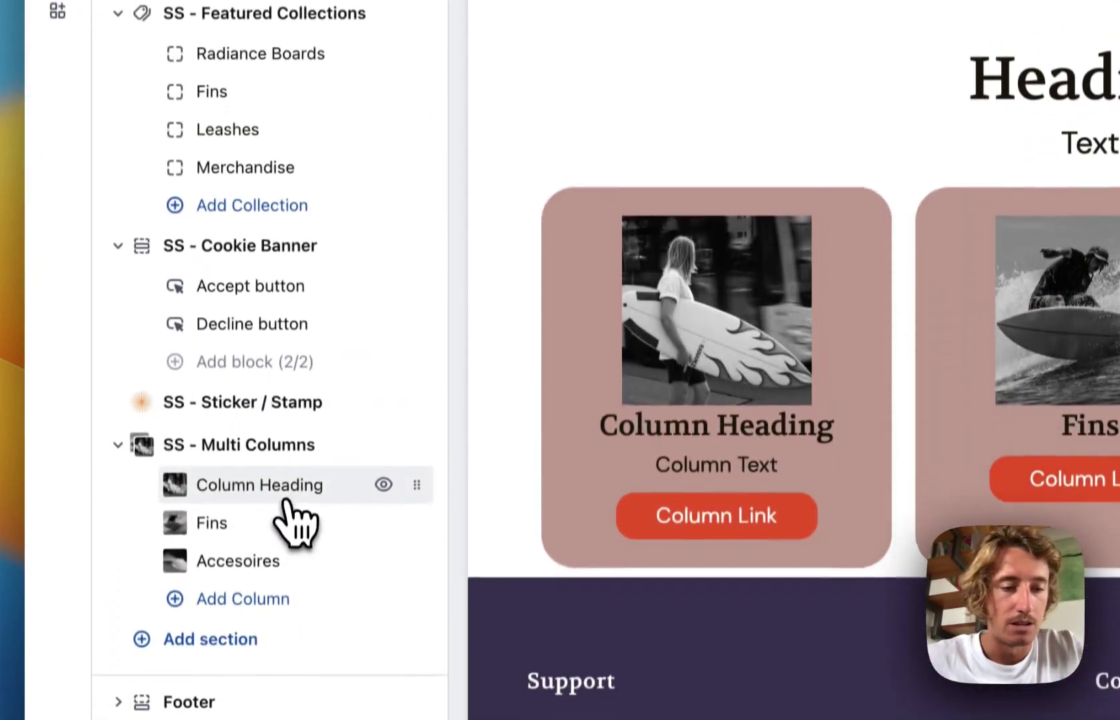
pyautogui.click(286, 639)
pyautogui.click(303, 513)
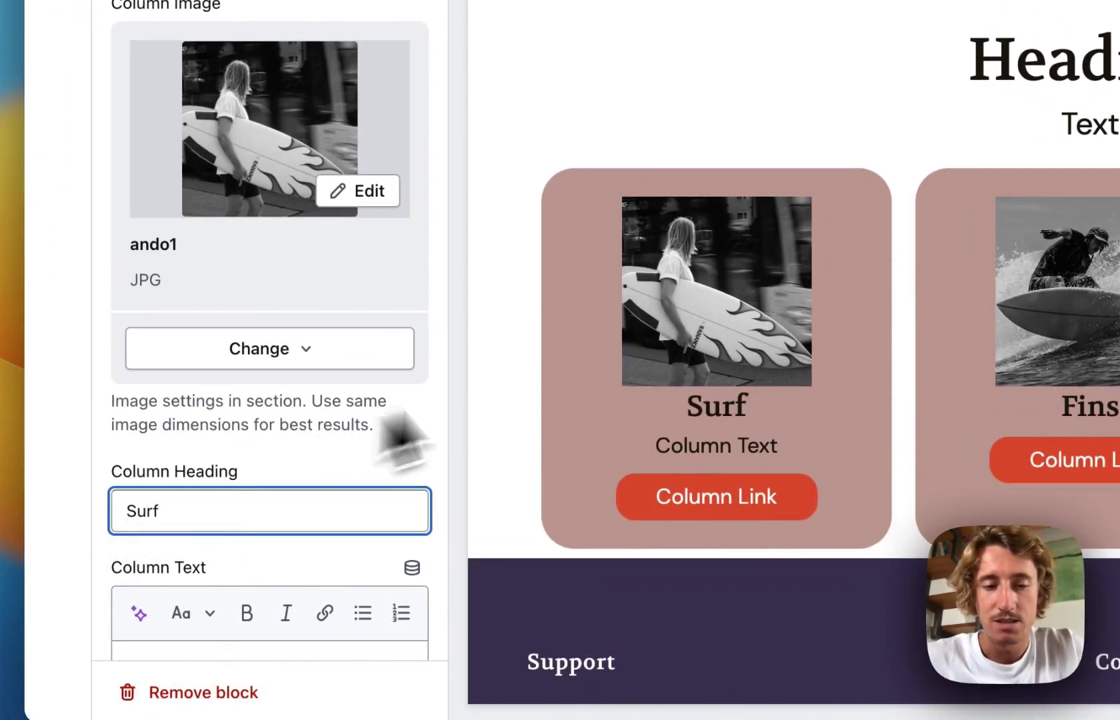
pyautogui.press('super+a')
pyautogui.write('Boar')
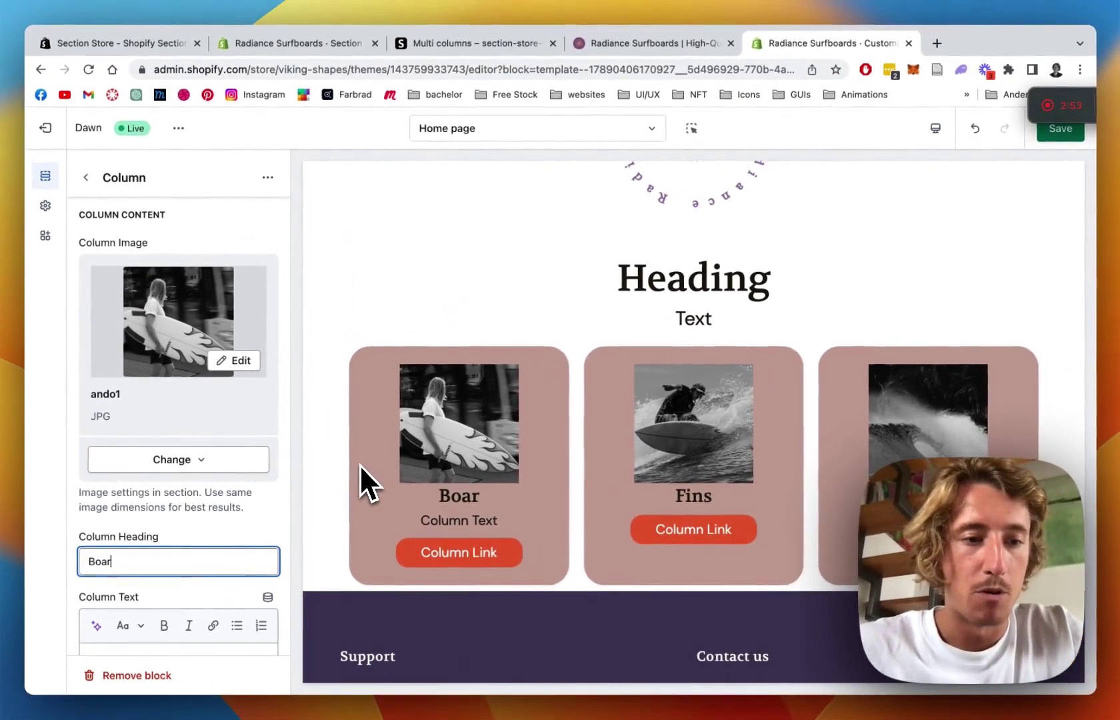
pyautogui.write('ds')
pyautogui.scroll(-2, 370, 460)
pyautogui.scroll(-3, 218, 434)
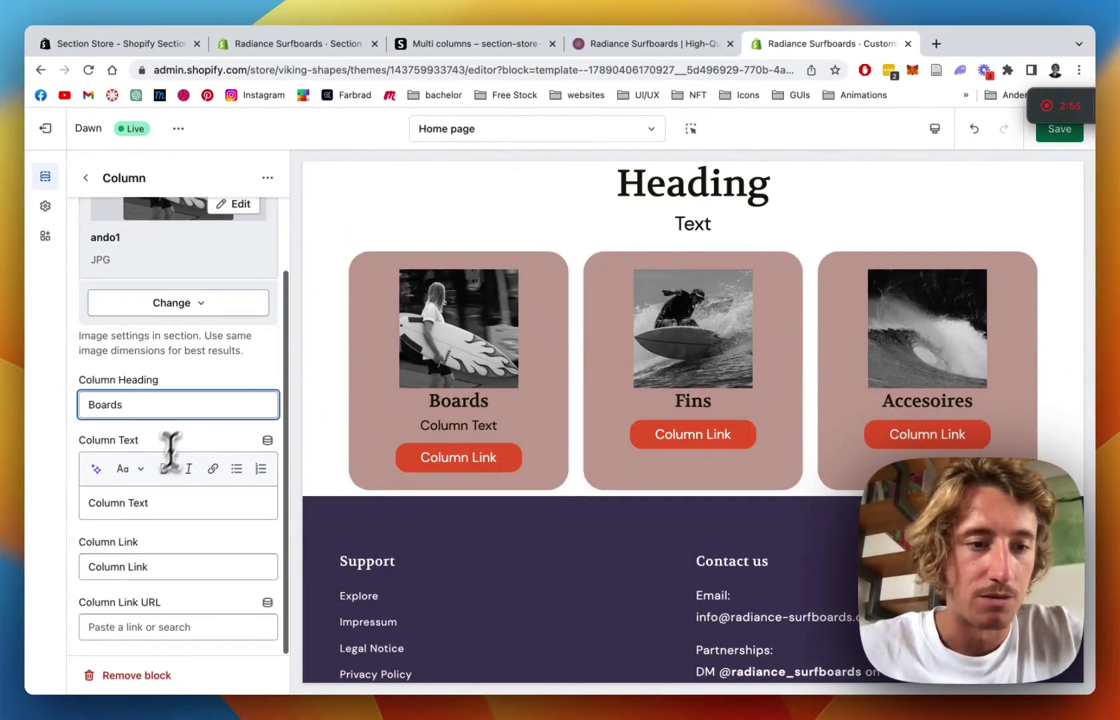
# Empty the Boards card's Column Text and set its link to Collections > Radiance Surfboards.
pyautogui.tripleClick(114, 502)
pyautogui.press('BackSpace')
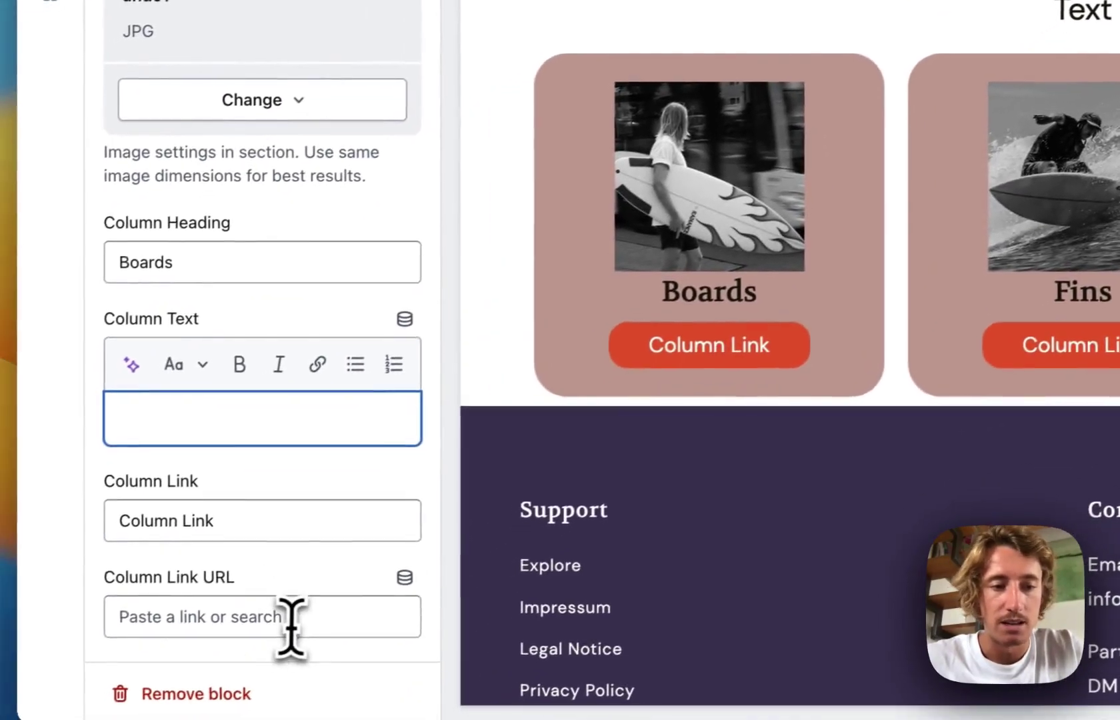
pyautogui.click(298, 653)
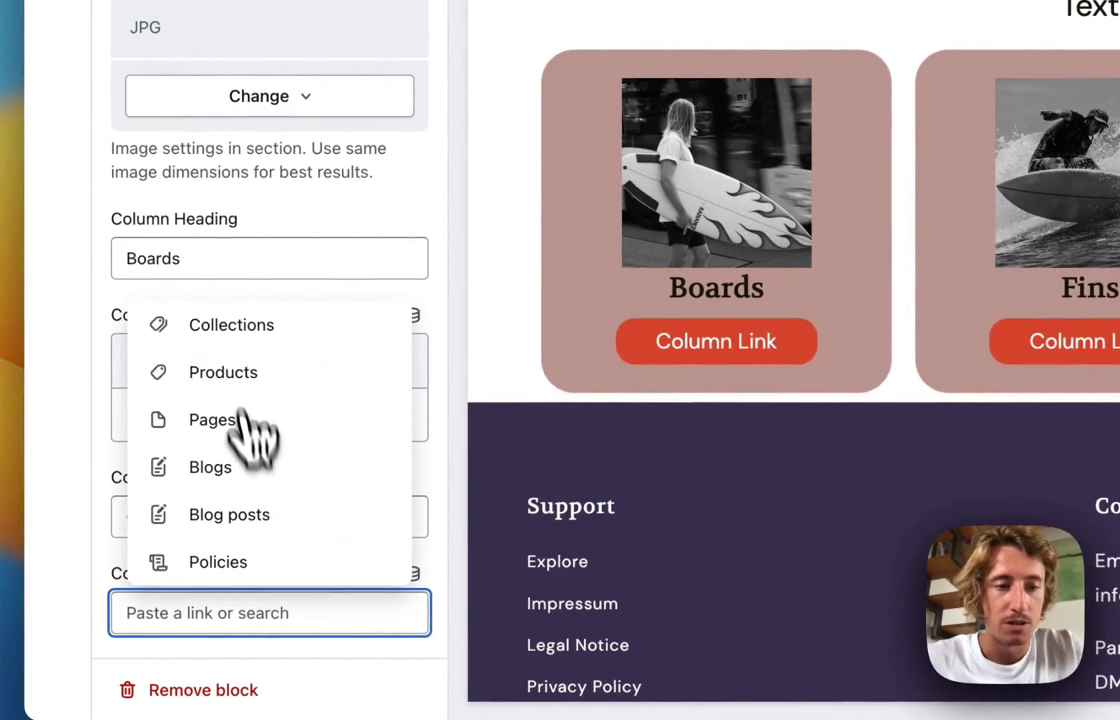
pyautogui.click(247, 374)
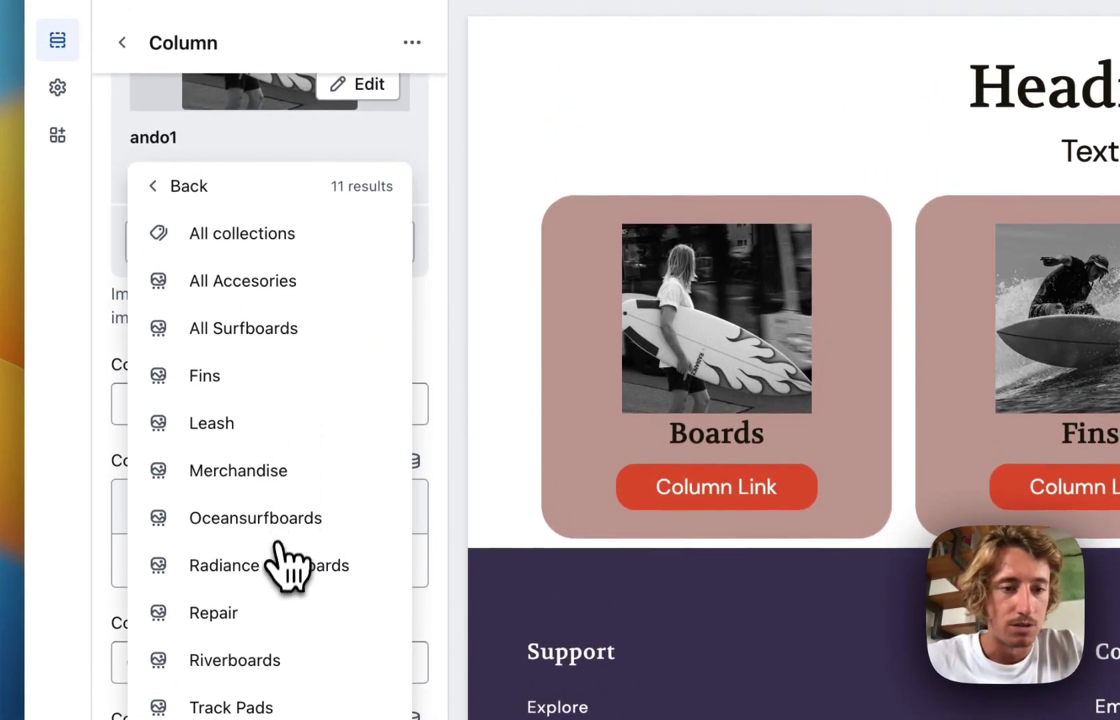
pyautogui.click(274, 556)
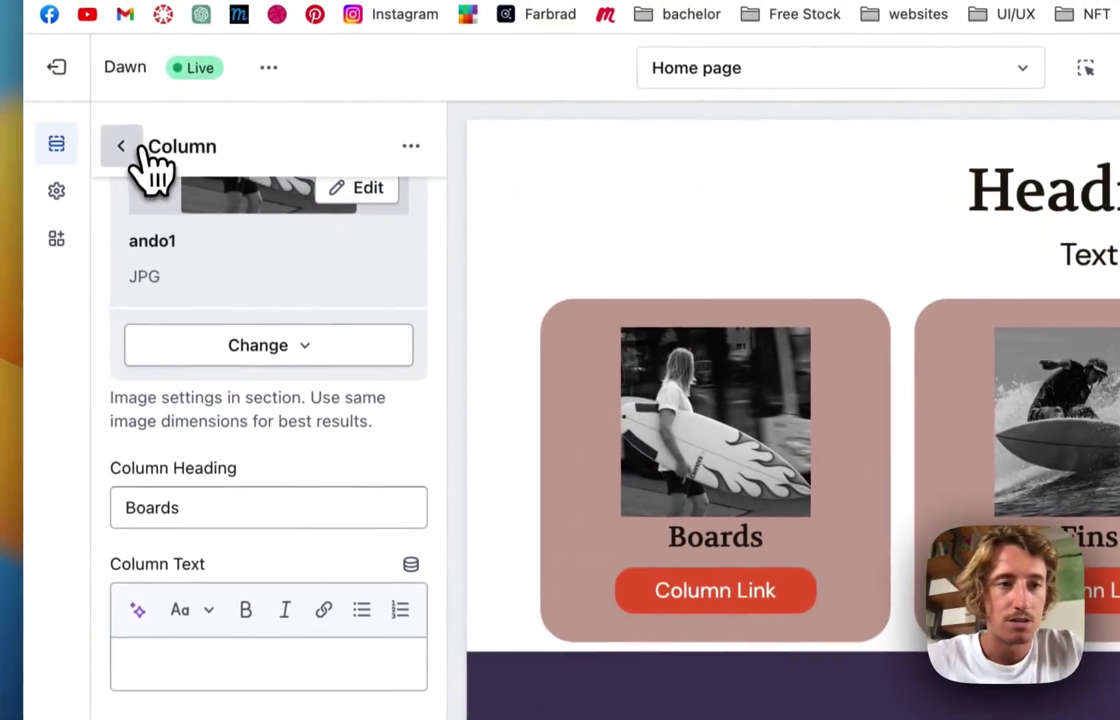
pyautogui.click(121, 147)
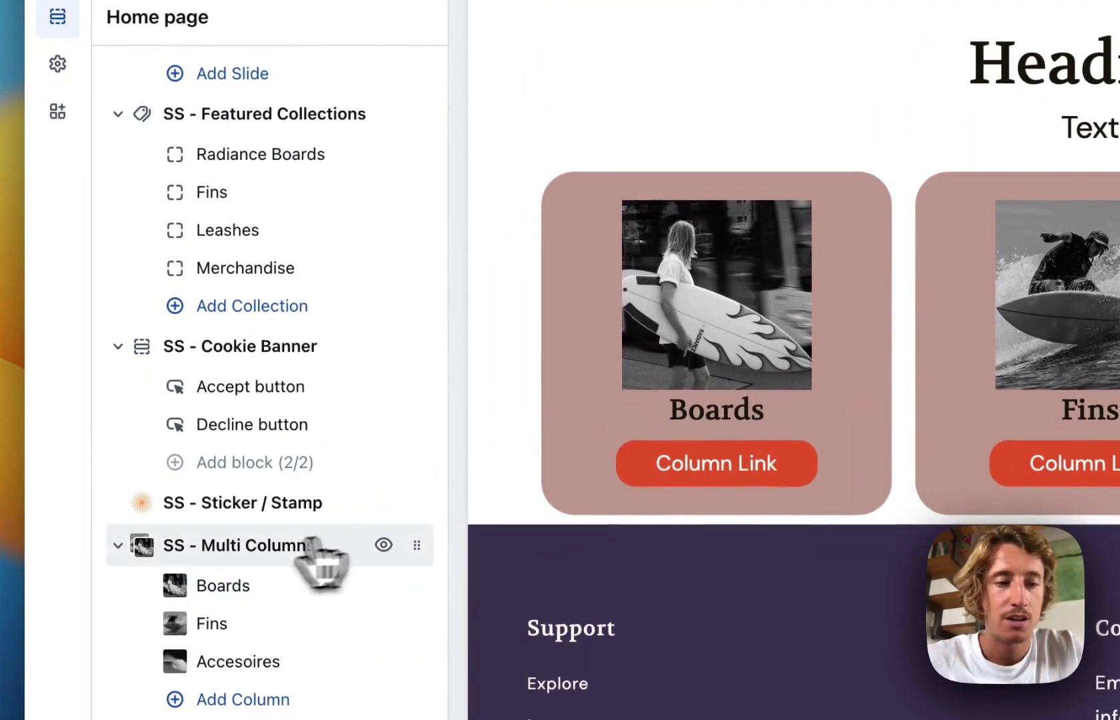
# Set the section heading to 'Our Collections' with a 30px heading size.
pyautogui.click(310, 543)
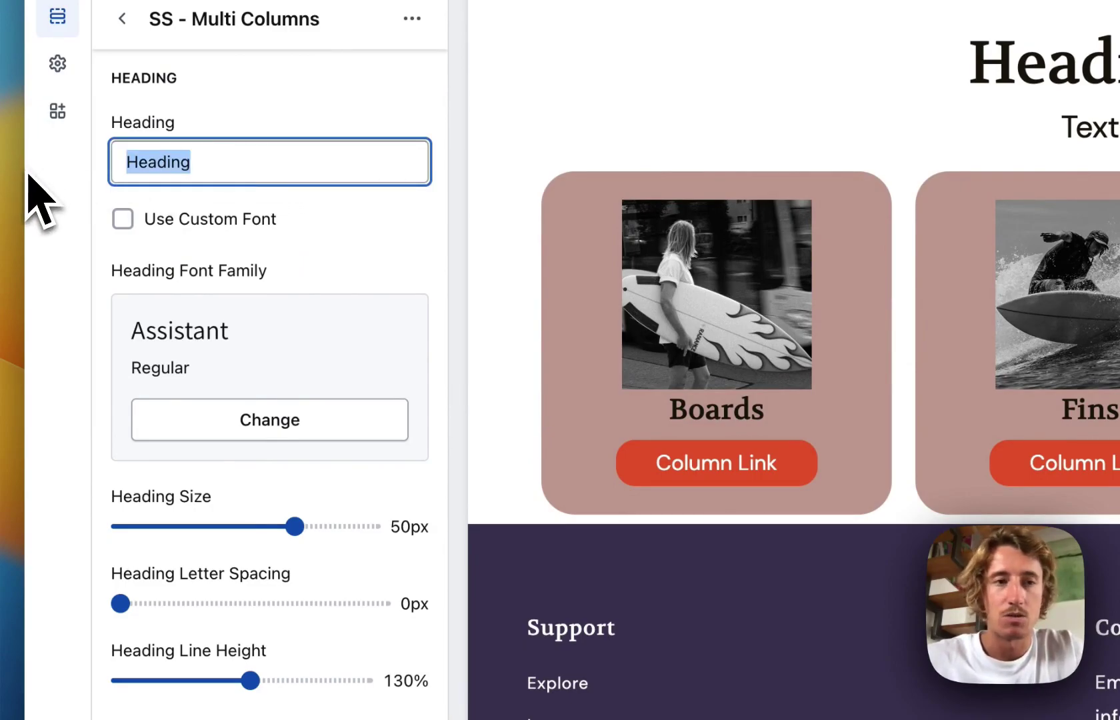
pyautogui.write('Our Collections')
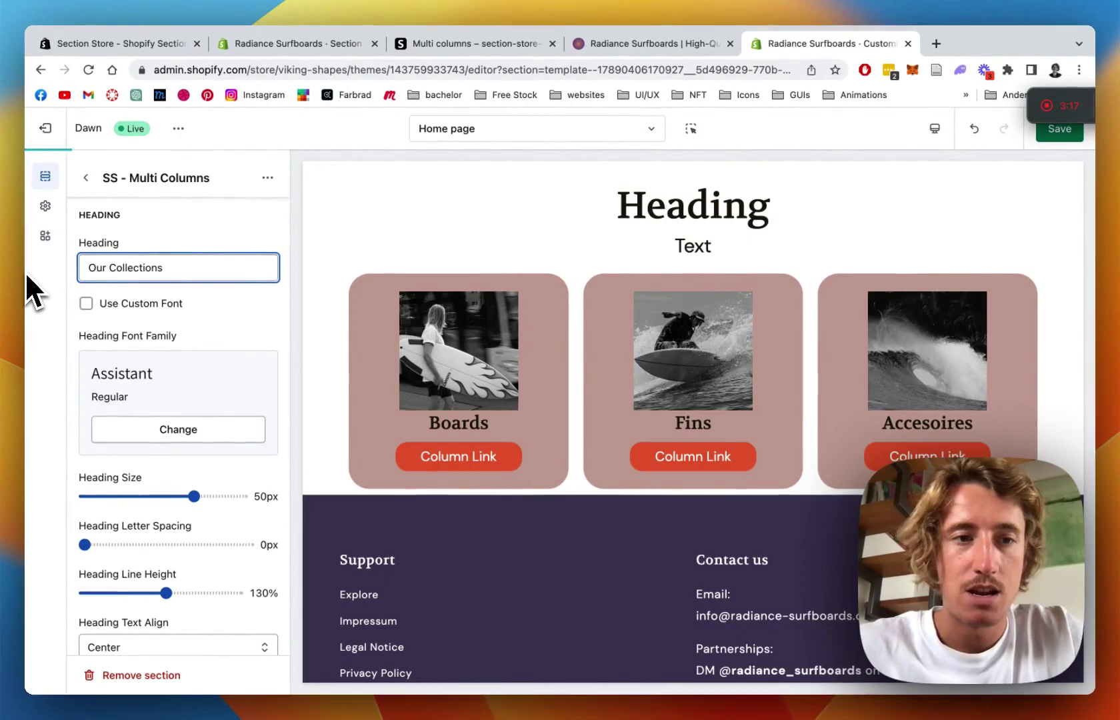
pyautogui.write('d')
pyautogui.press('BackSpace')
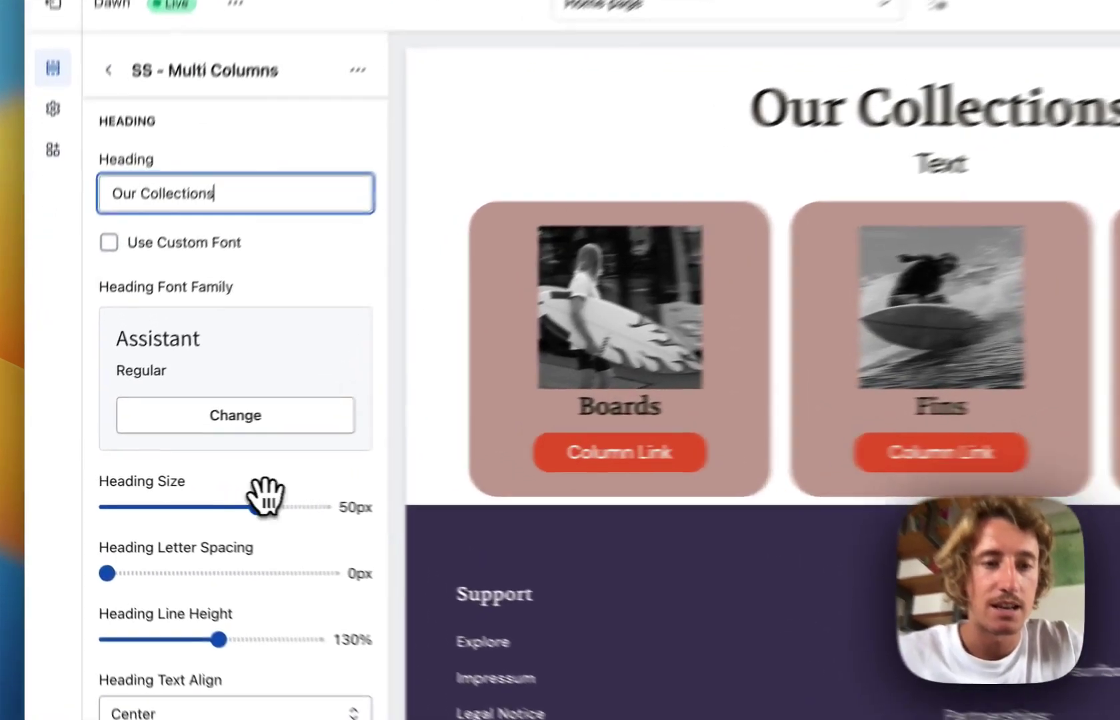
pyautogui.moveTo(194, 496); pyautogui.dragTo(138, 495)
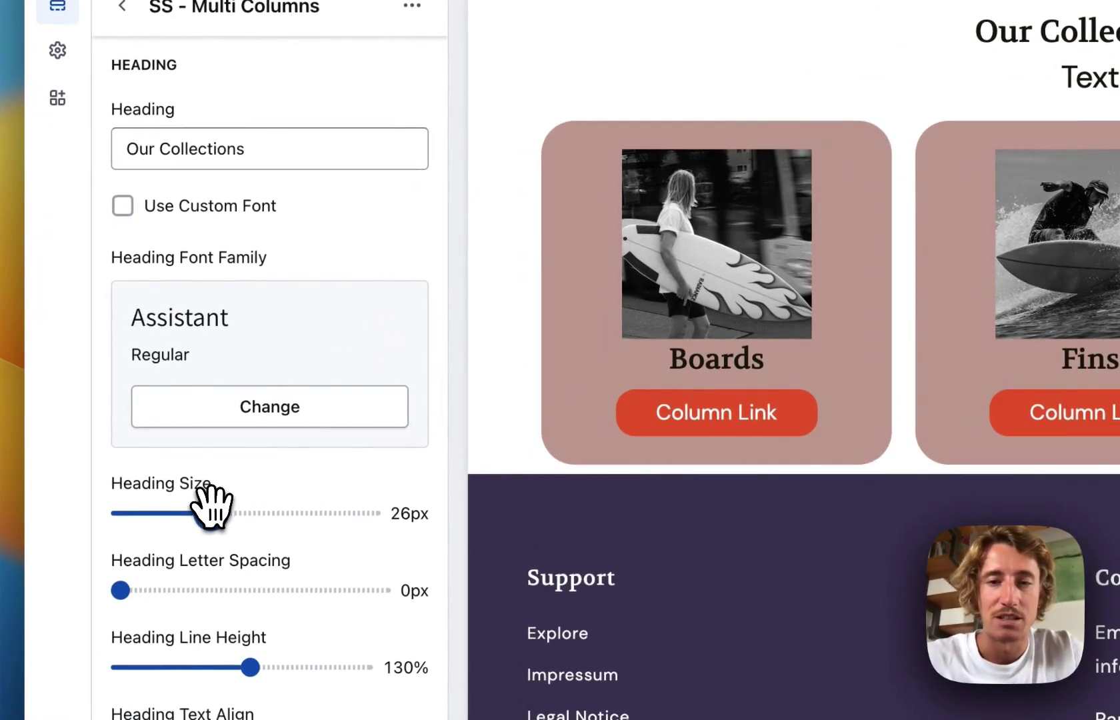
# Clear the placeholder subtitle text under the section heading.
pyautogui.scroll(-10, 263, 305)
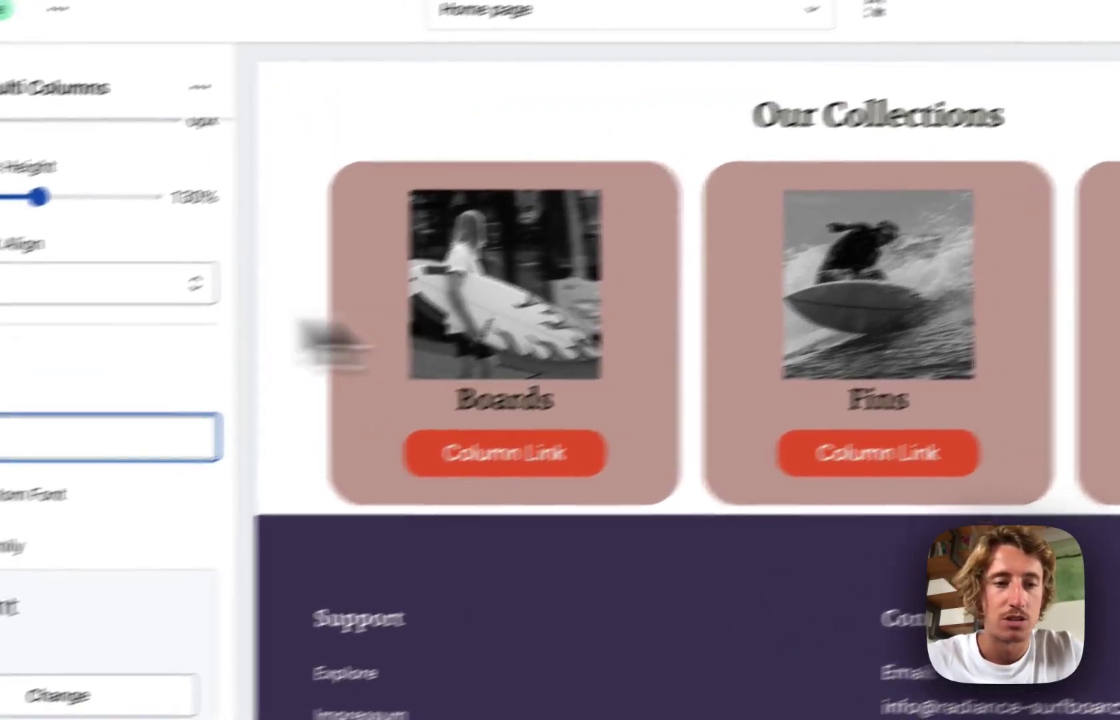
pyautogui.click(262, 282)
pyautogui.scroll(5, 280, 294)
pyautogui.scroll(5, 314, 310)
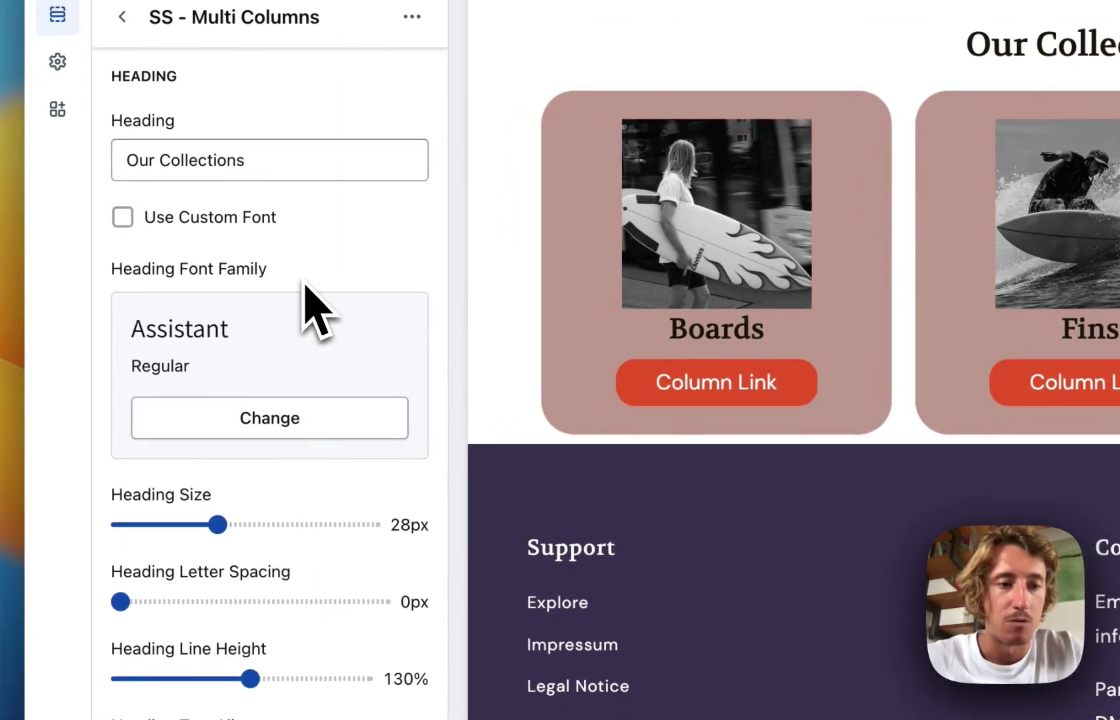
pyautogui.scroll(-3, 305, 287)
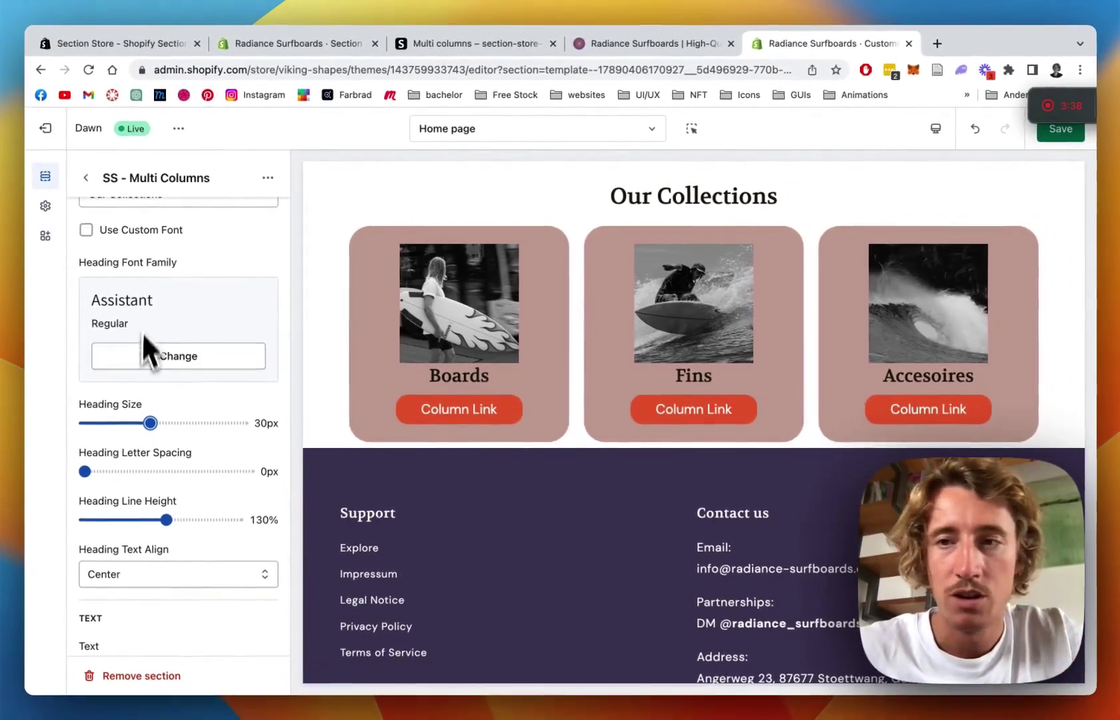
pyautogui.scroll(-6, 131, 446)
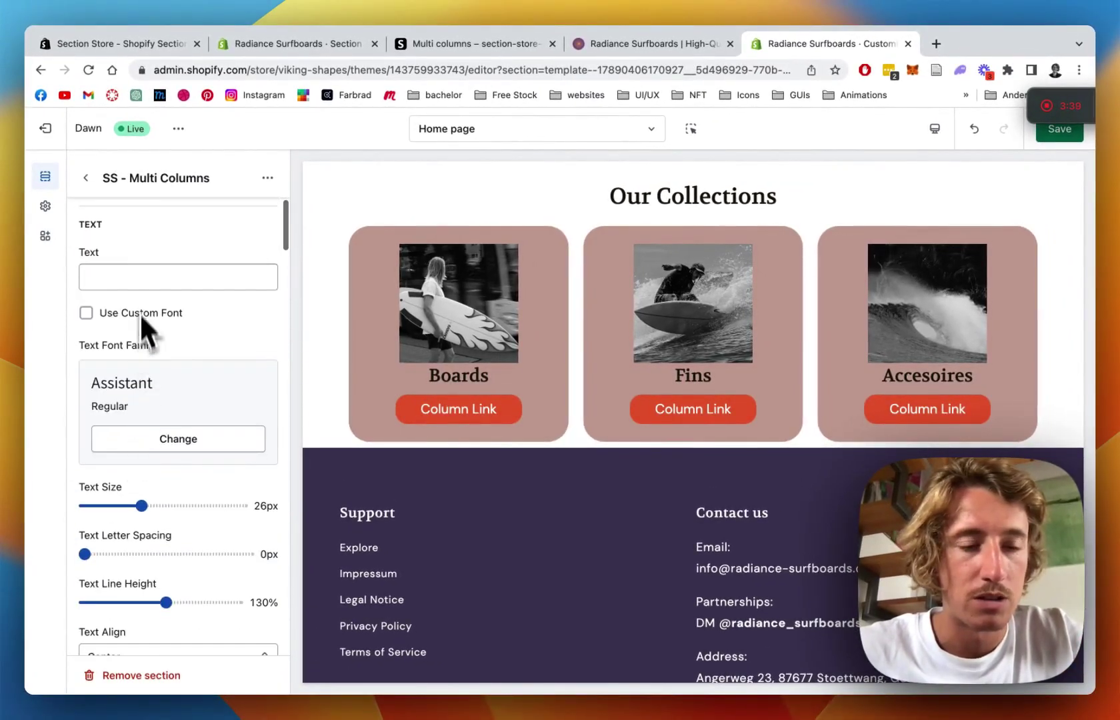
pyautogui.scroll(-3, 137, 300)
# Keep the card text centred and raise the margin above the cards to 28px.
pyautogui.scroll(-2, 220, 394)
pyautogui.scroll(-2, 198, 410)
pyautogui.click(200, 386)
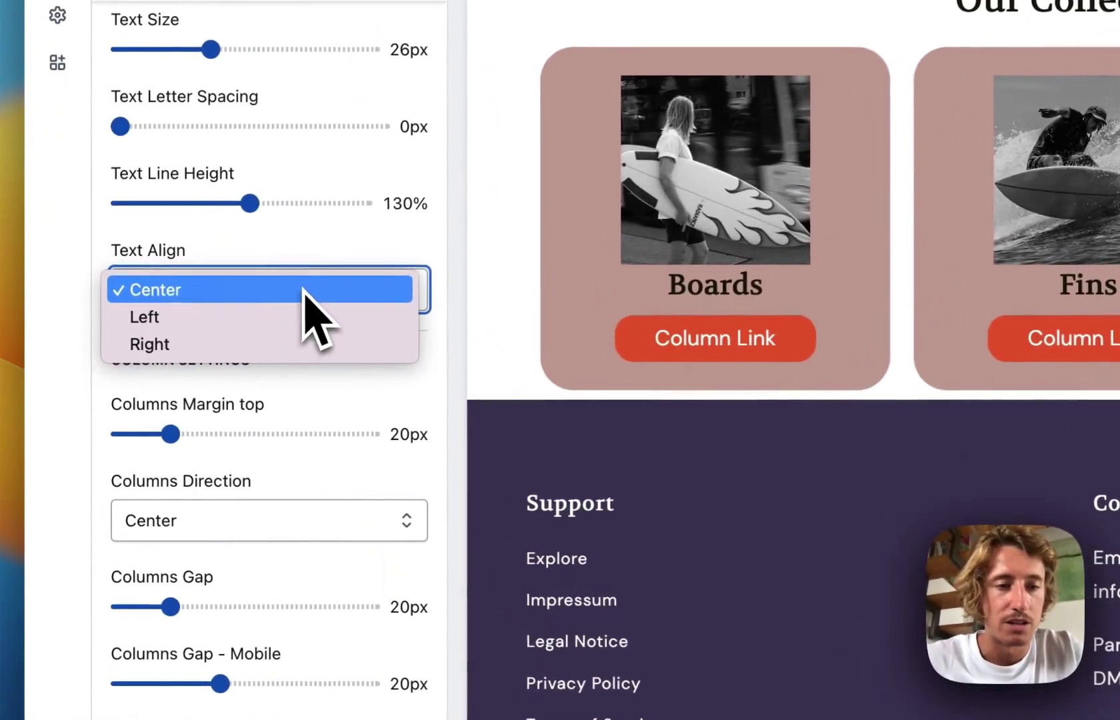
pyautogui.click(303, 288)
pyautogui.scroll(-3, 297, 317)
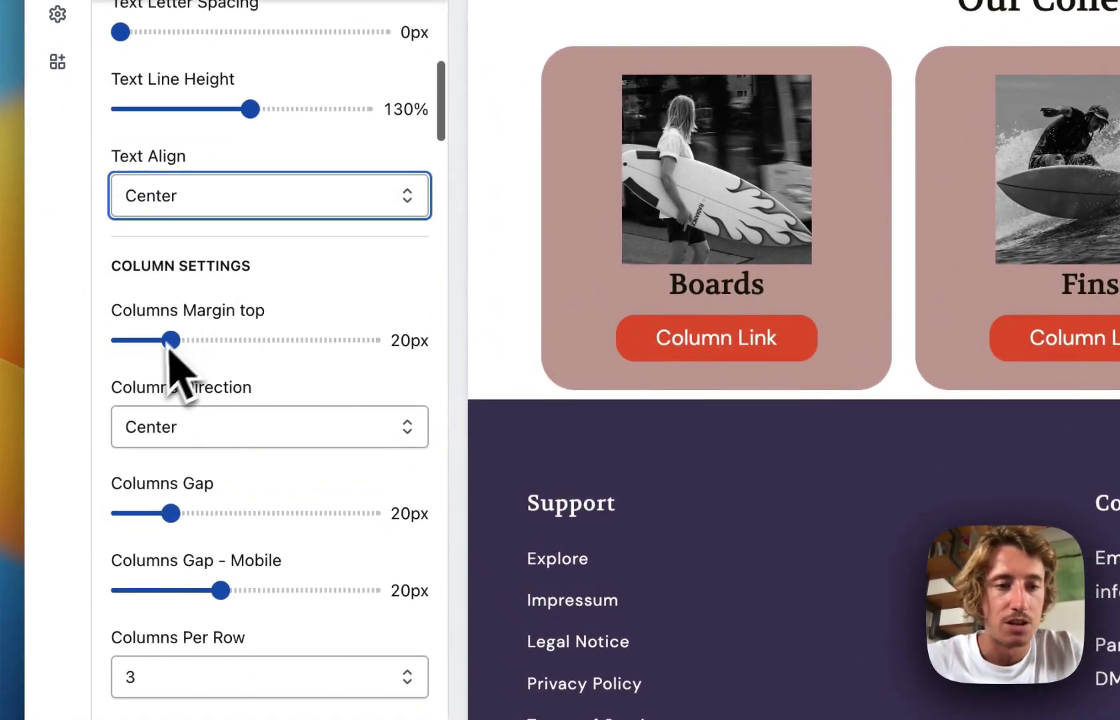
pyautogui.moveTo(171, 341); pyautogui.dragTo(219, 331)
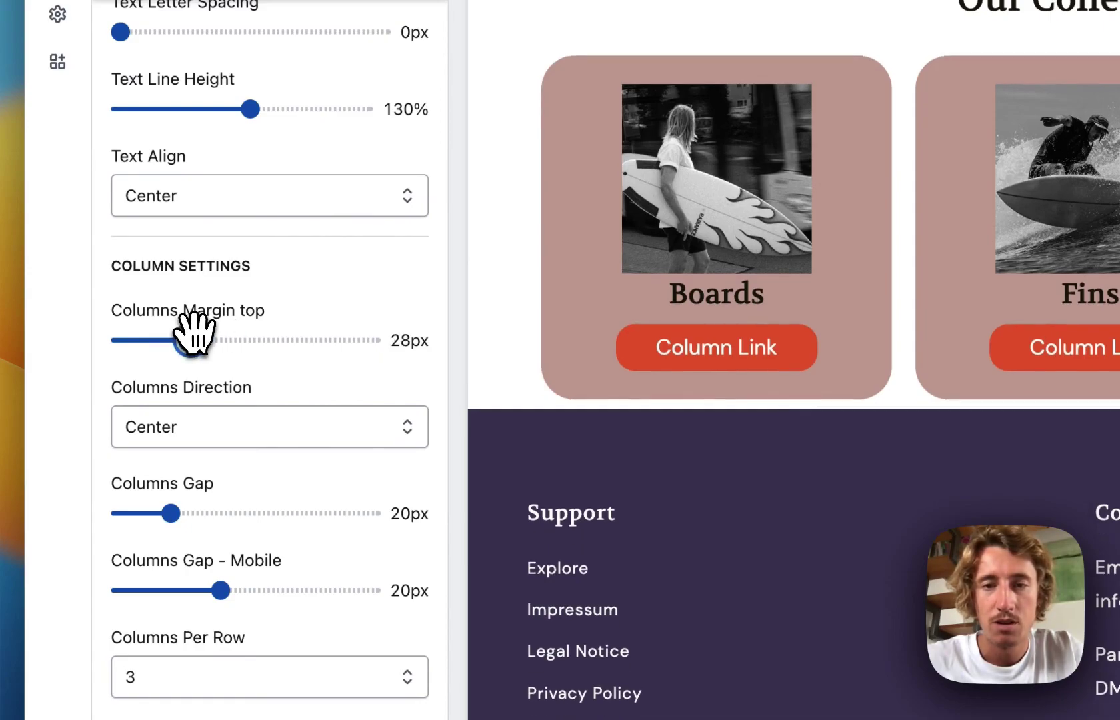
# Keep three cards per row and reduce the card border radius to 16px.
pyautogui.scroll(-4, 187, 333)
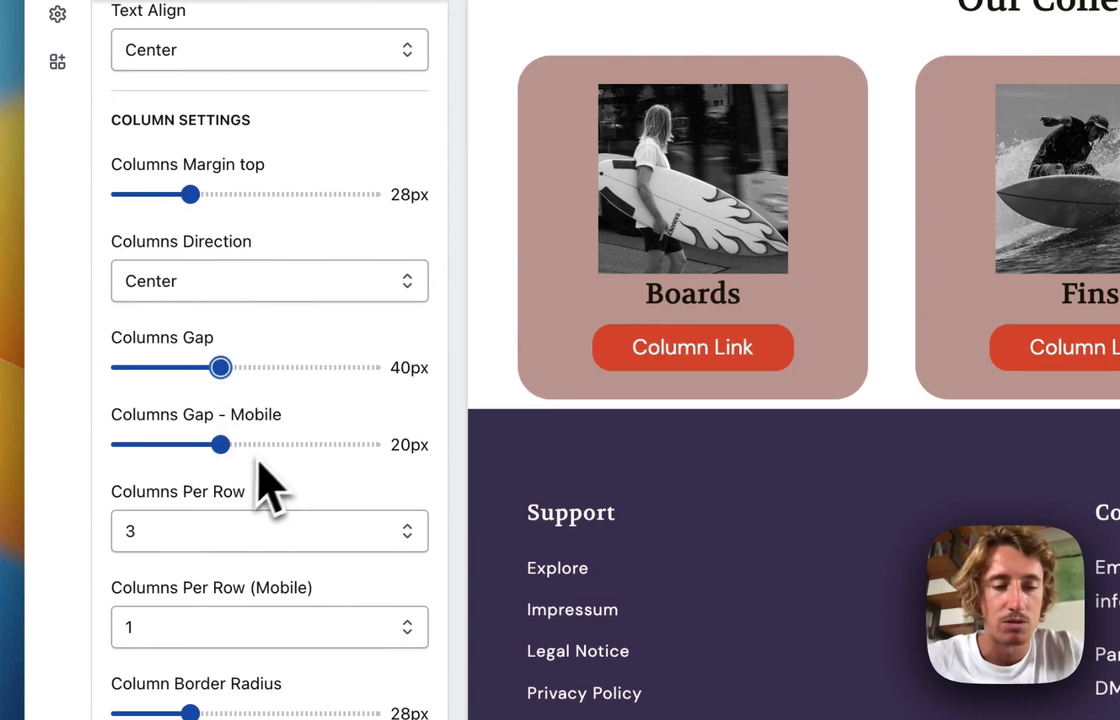
pyautogui.click(274, 531)
pyautogui.click(294, 533)
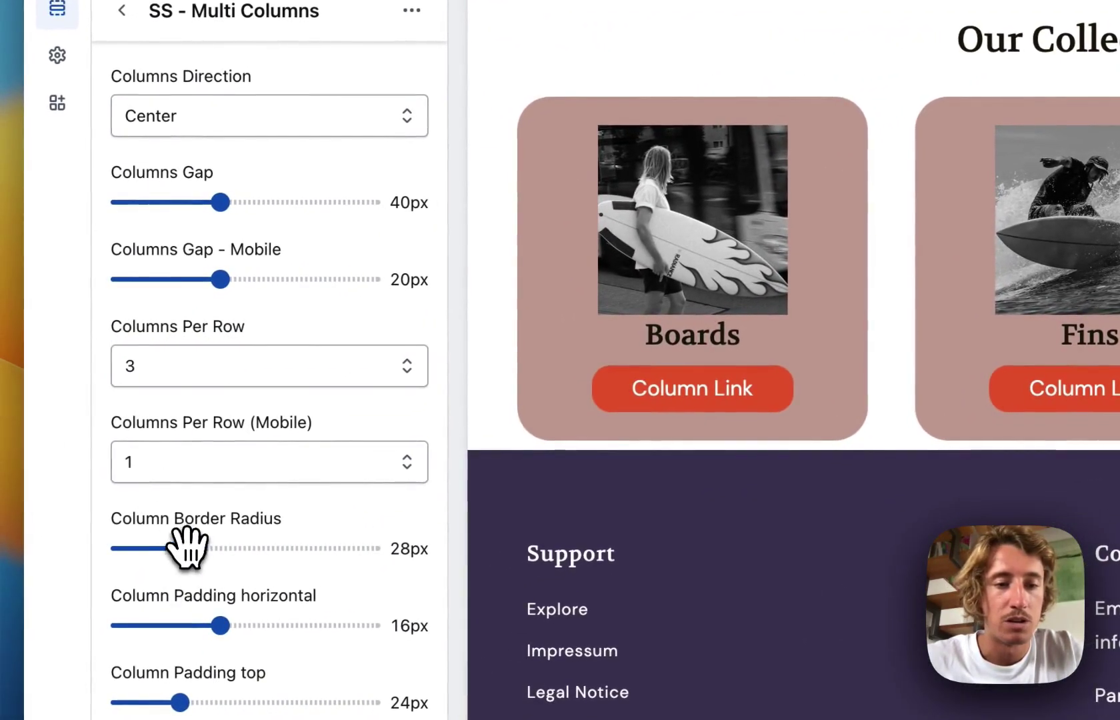
pyautogui.moveTo(186, 545); pyautogui.dragTo(152, 545)
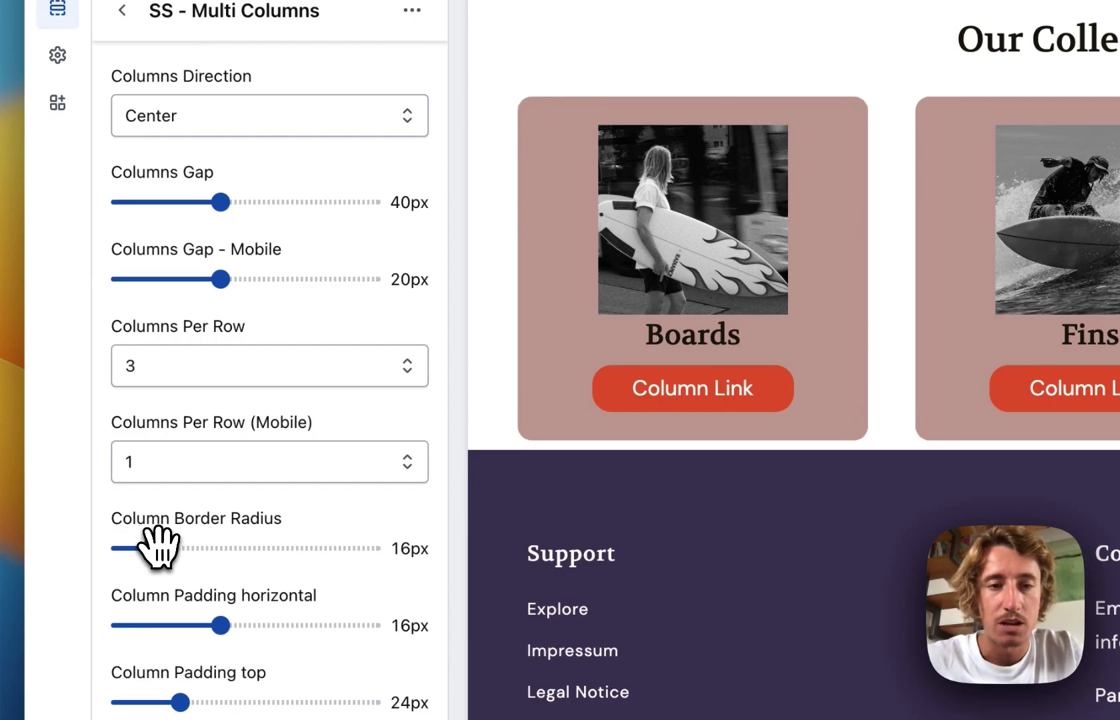
pyautogui.scroll(-5, 275, 450)
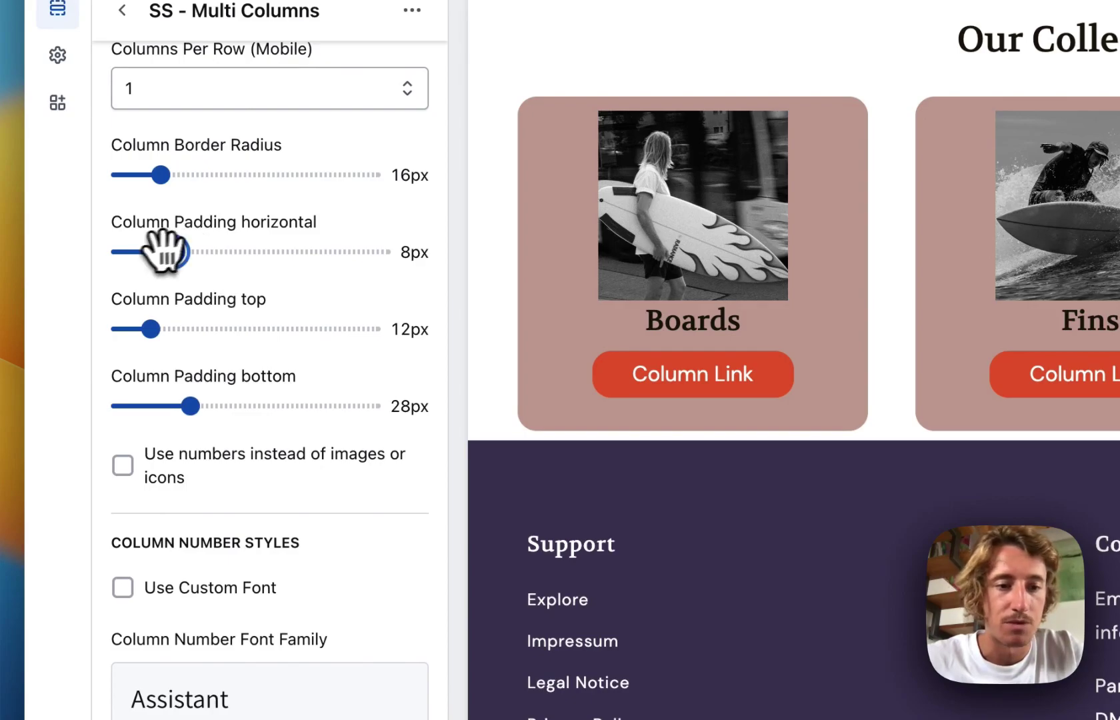
# Try the Use numbers option on the collection columns, then turn it back off.
pyautogui.scroll(-10, 338, 270)
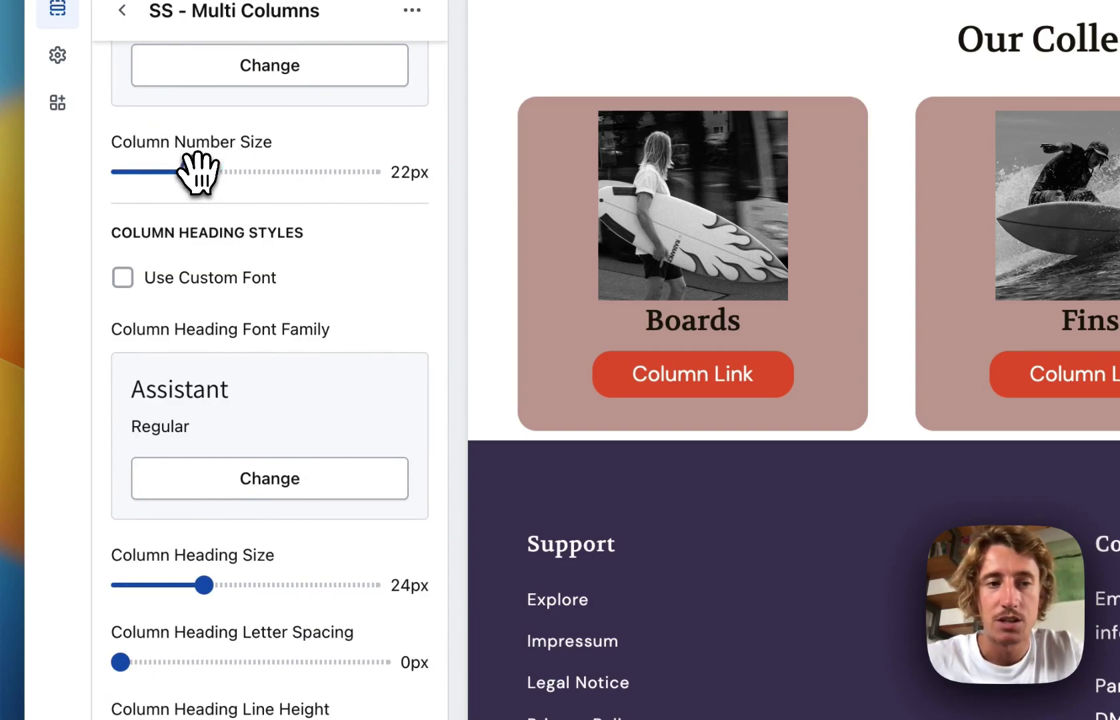
pyautogui.scroll(2, 257, 228)
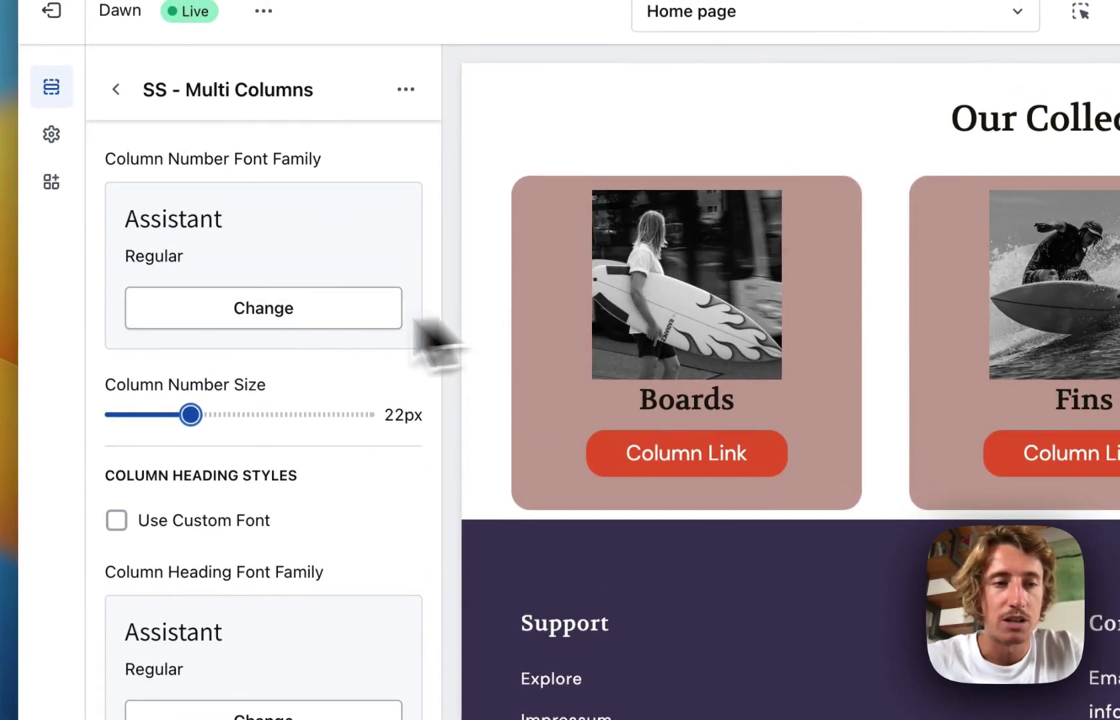
pyautogui.scroll(3, 223, 347)
pyautogui.click(116, 226)
pyautogui.click(116, 227)
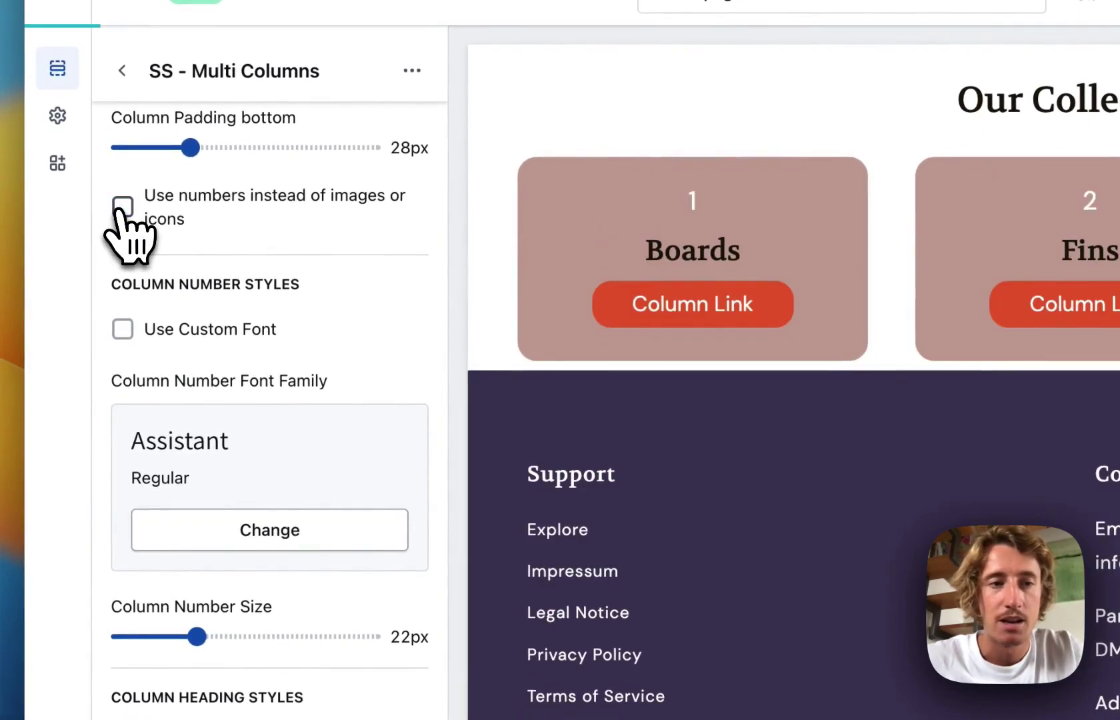
# Raise Column Heading Size from 18px to 28px.
pyautogui.scroll(-10, 226, 263)
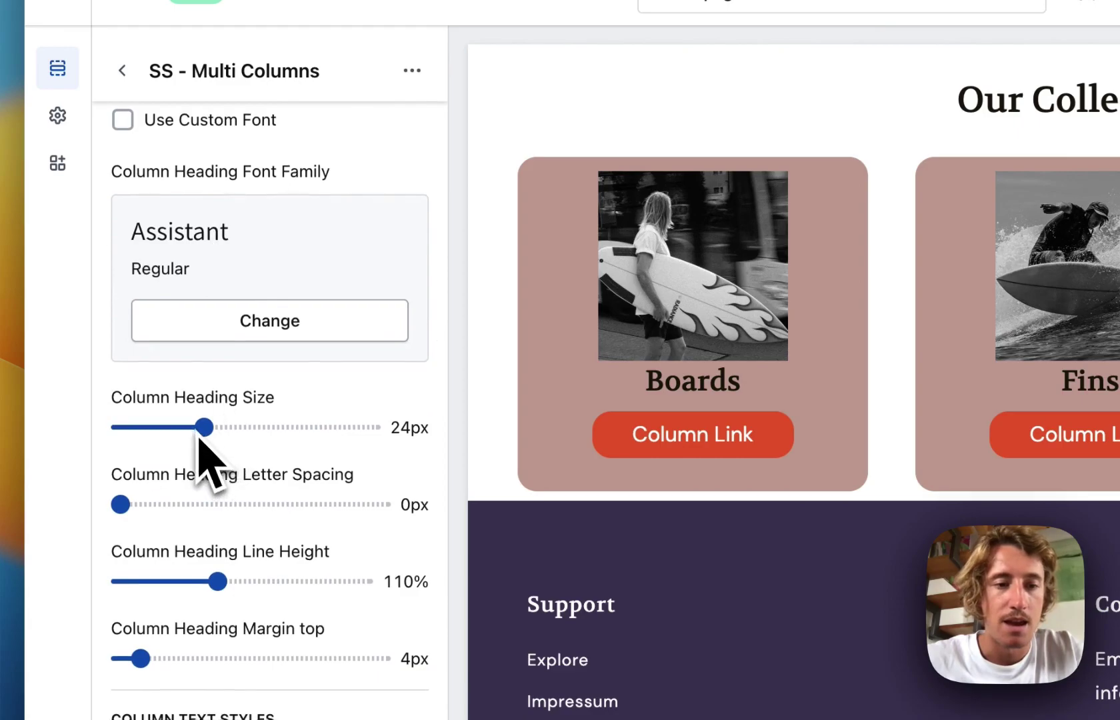
pyautogui.scroll(-3, 200, 443)
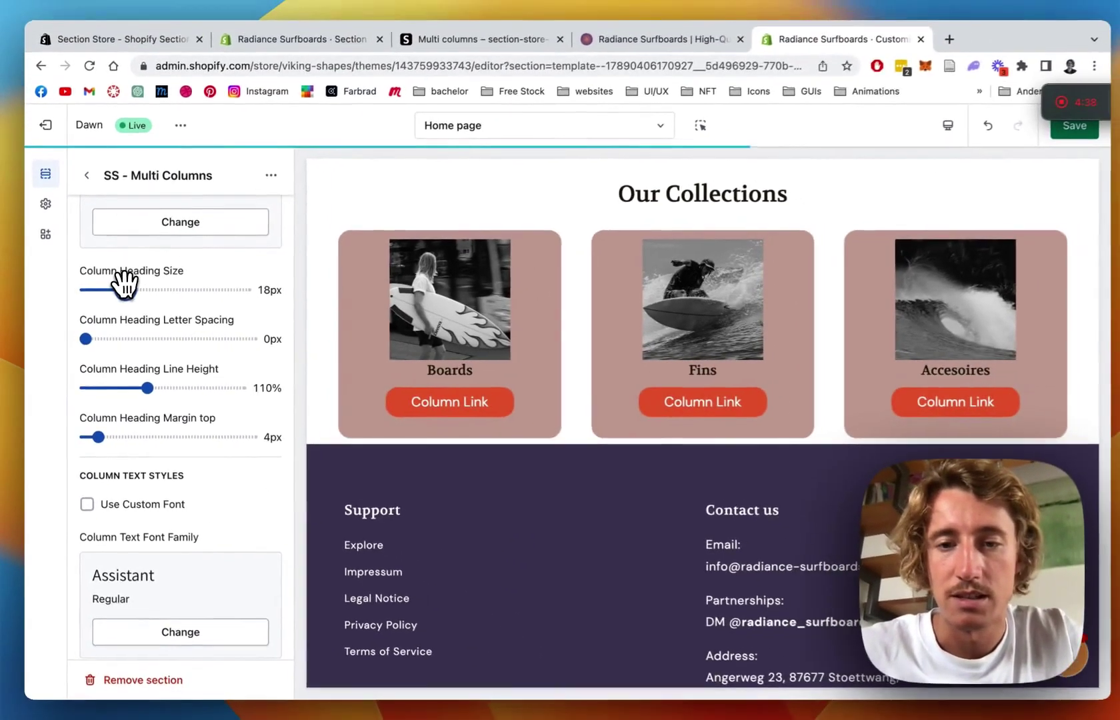
pyautogui.moveTo(182, 251); pyautogui.dragTo(216, 250)
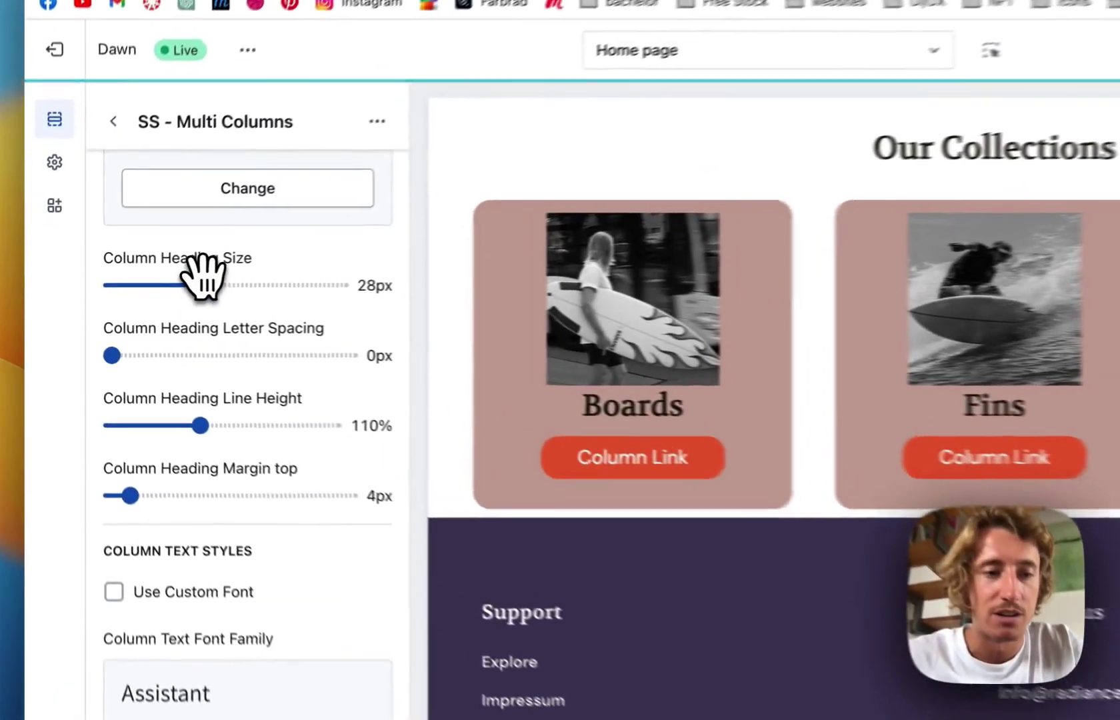
pyautogui.scroll(-7, 160, 380)
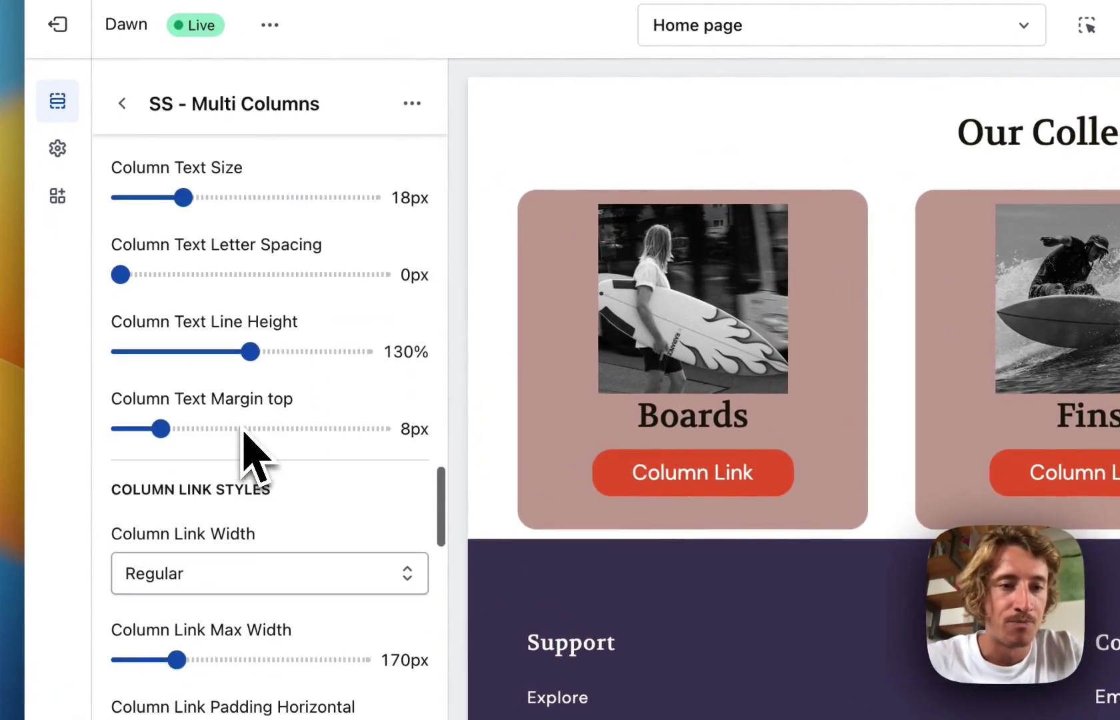
pyautogui.scroll(-5, 250, 460)
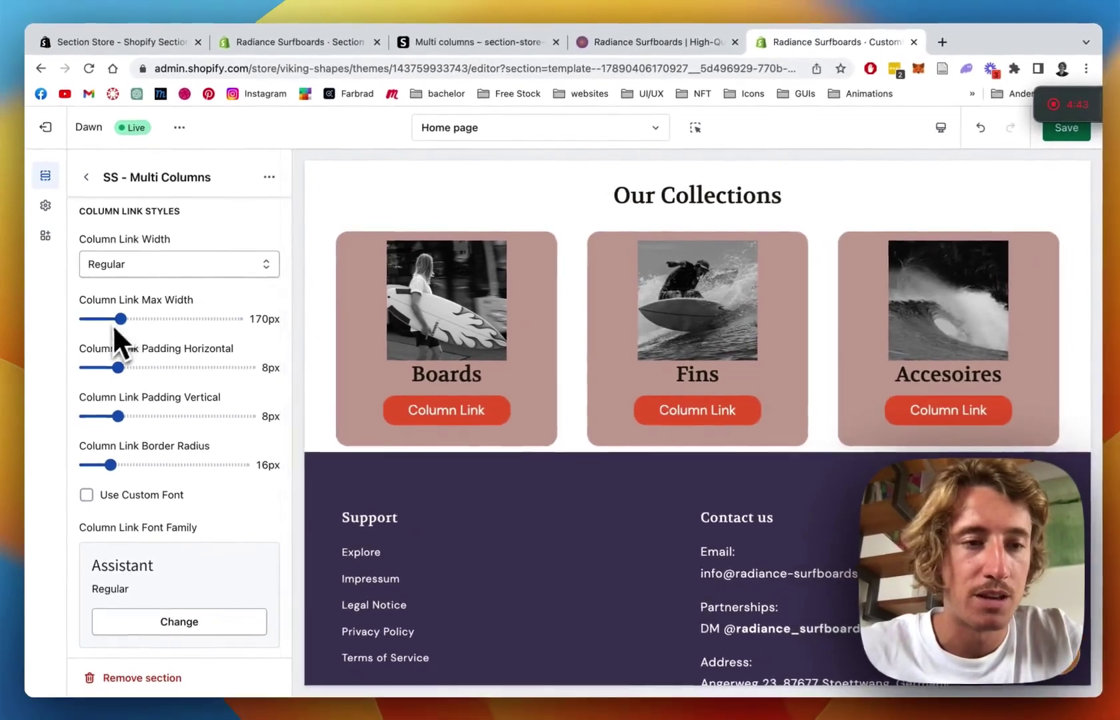
# Set Column Image Max-Width to 300px.
pyautogui.scroll(-5, 114, 326)
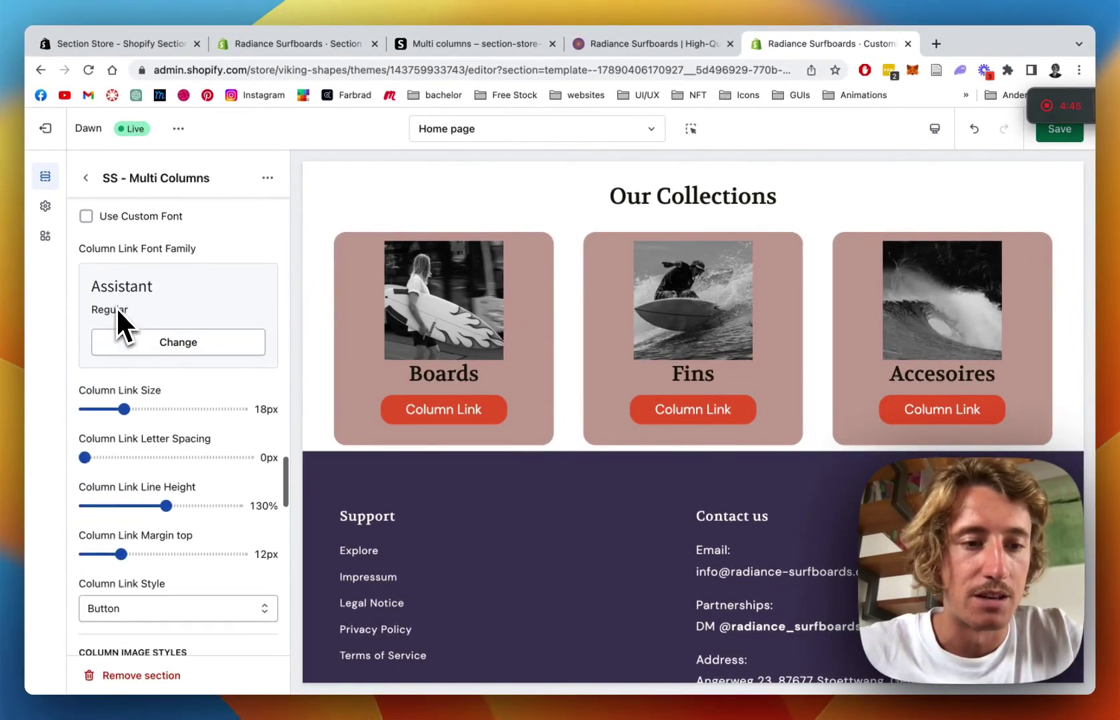
pyautogui.scroll(-7, 117, 306)
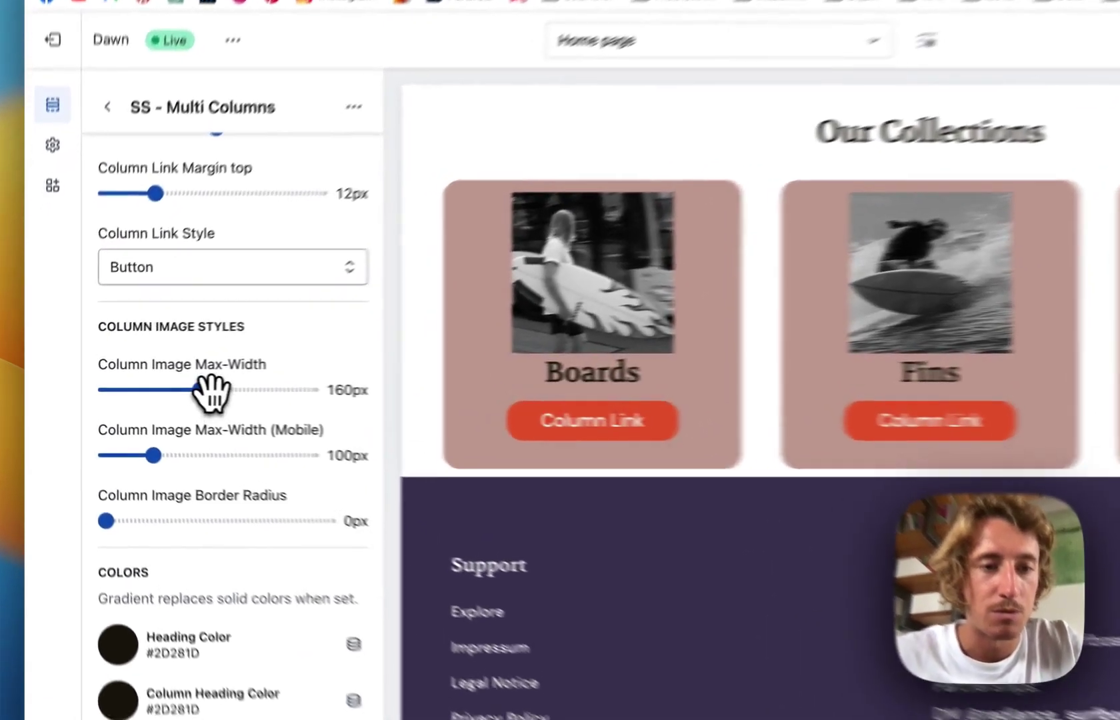
pyautogui.moveTo(212, 390); pyautogui.dragTo(328, 386)
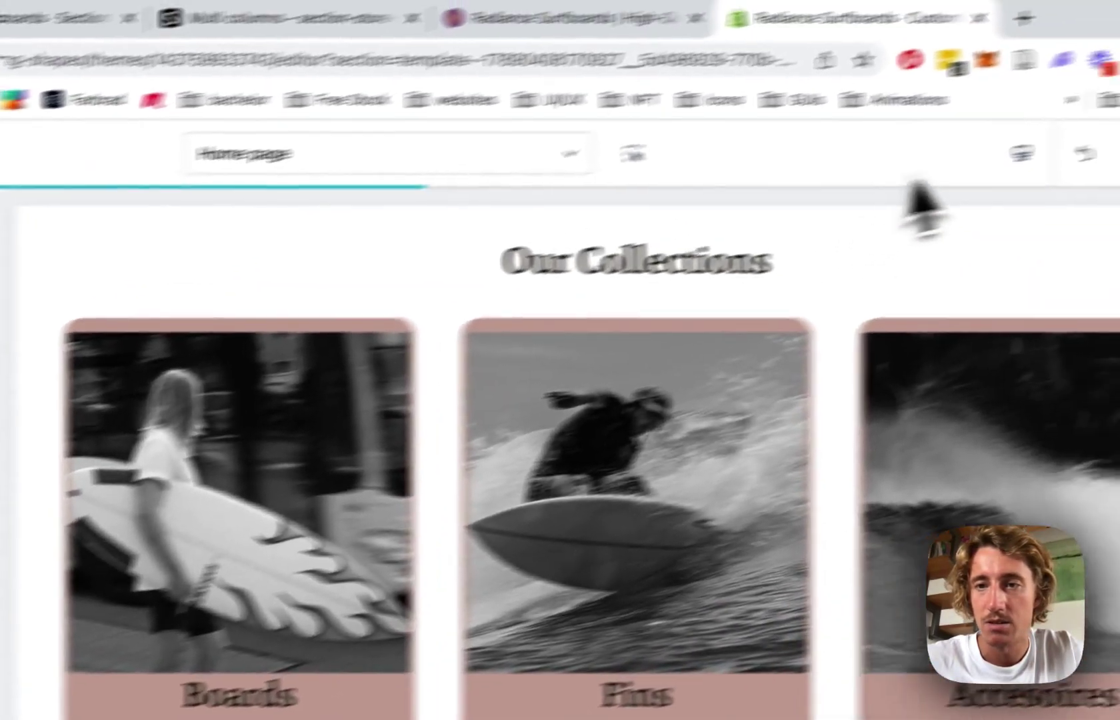
# Check the Fullscreen and Desktop previews, then set Column Image Border Radius to 16px.
pyautogui.click(863, 190)
pyautogui.click(907, 339)
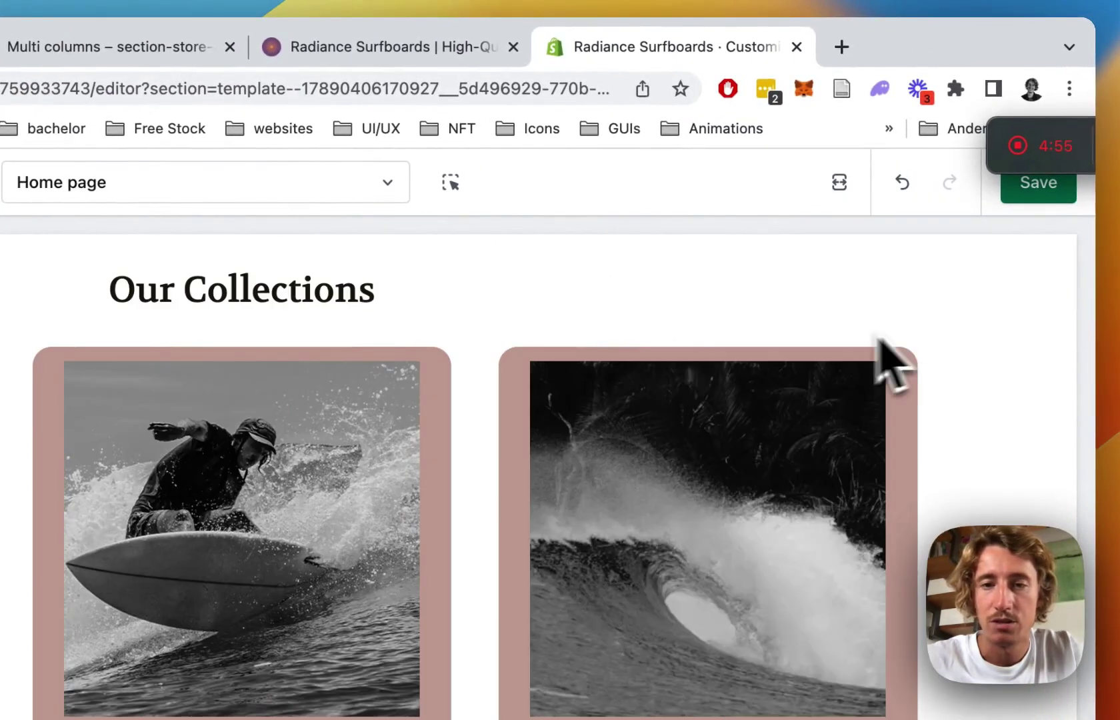
pyautogui.click(838, 194)
pyautogui.click(892, 246)
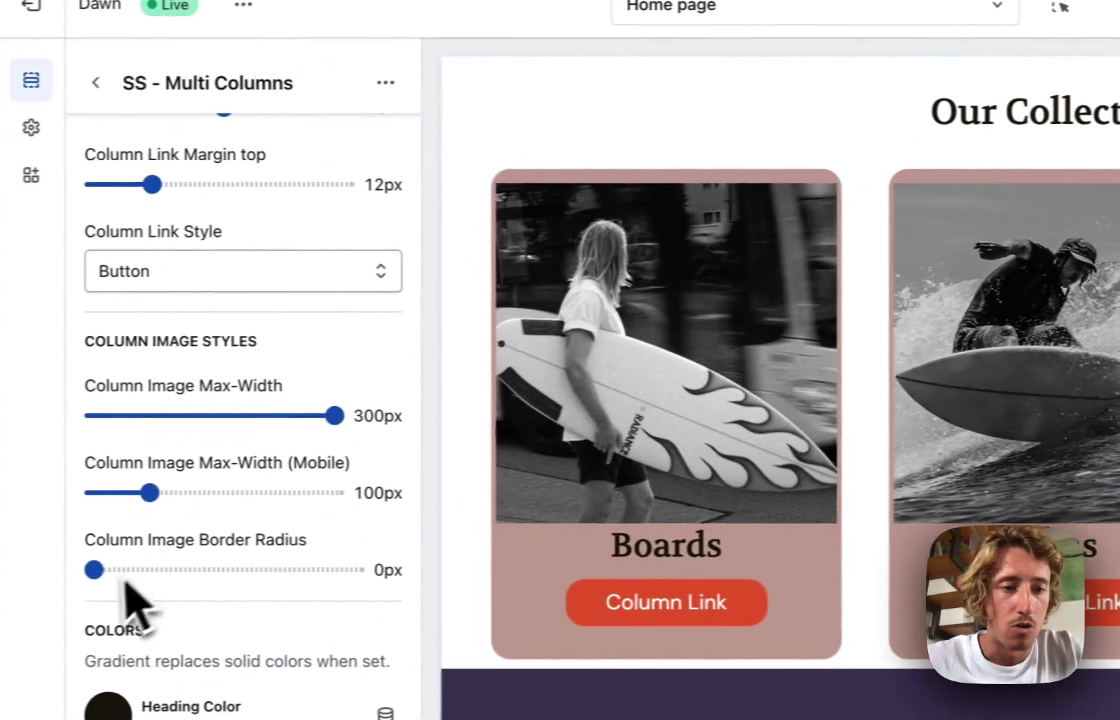
pyautogui.moveTo(120, 575); pyautogui.dragTo(148, 570)
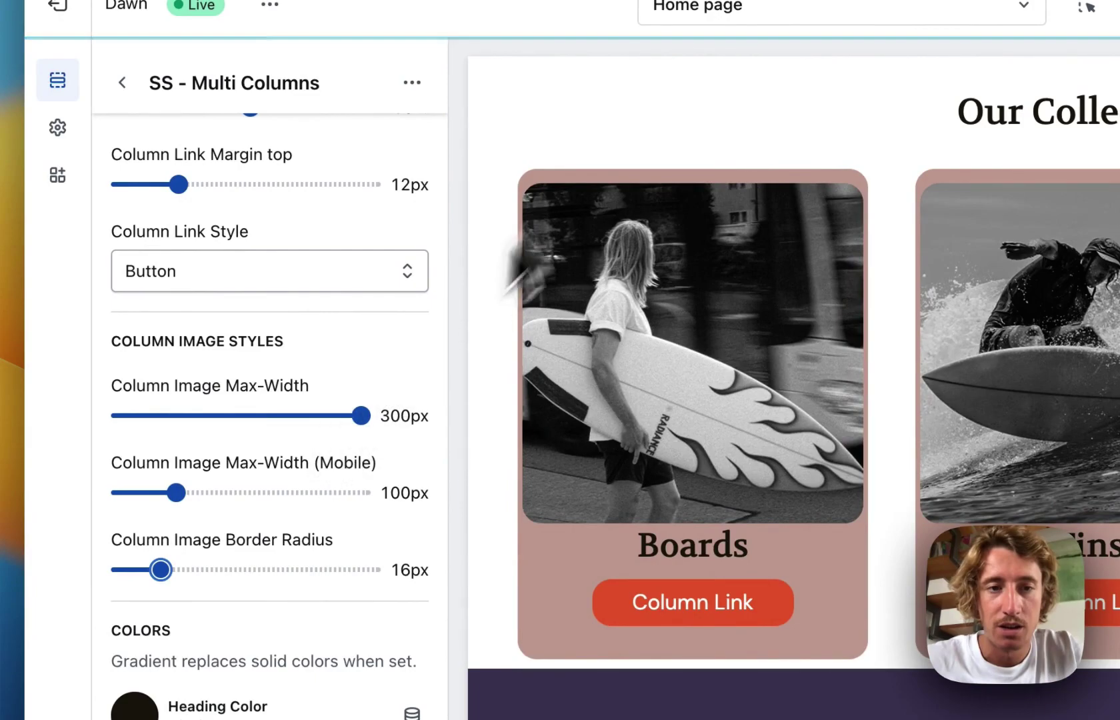
# Set Column Heading Color to purple #9F79AF.
pyautogui.scroll(-3, 263, 662)
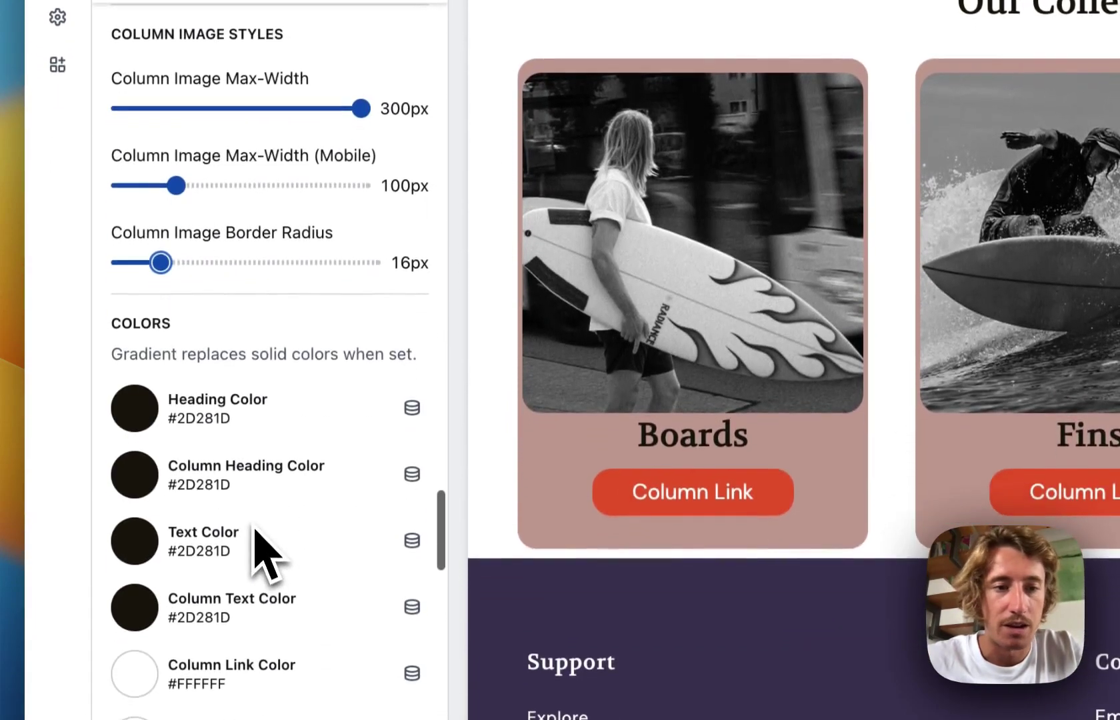
pyautogui.click(140, 530)
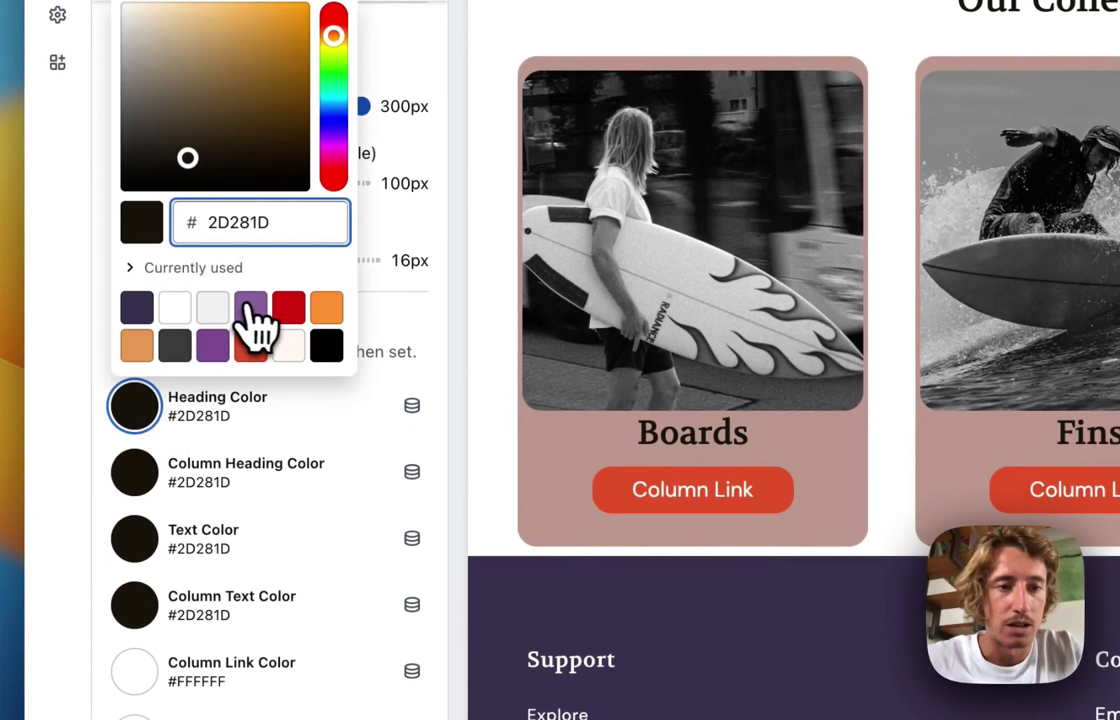
pyautogui.click(249, 305)
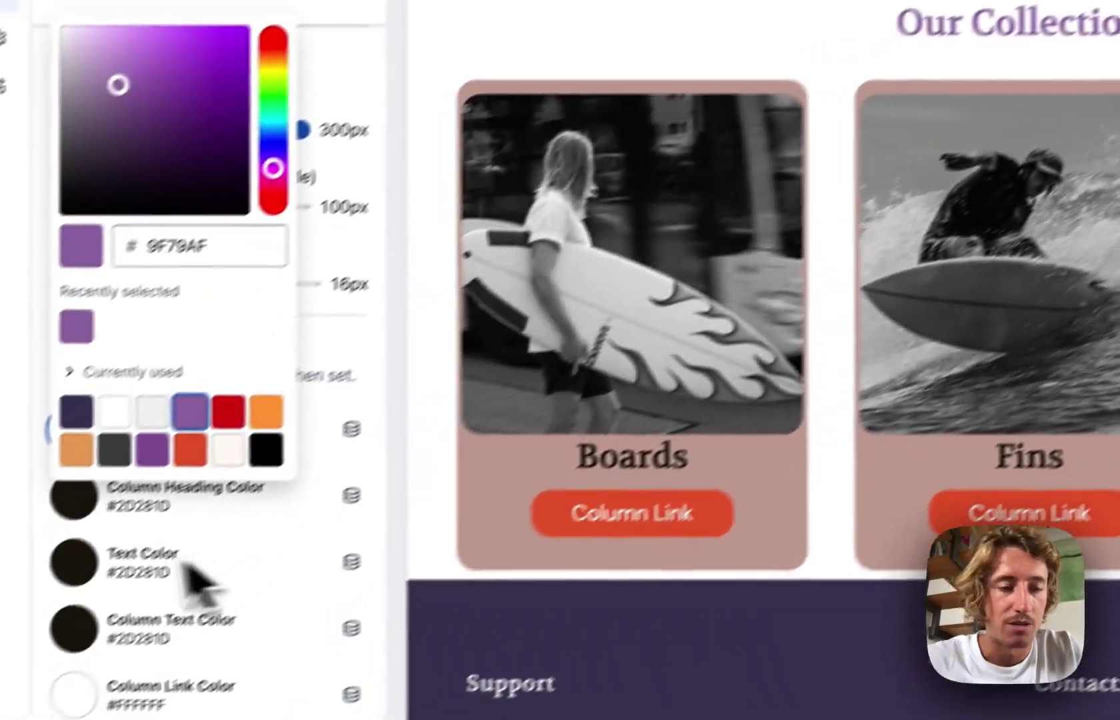
pyautogui.hotkey('ctrl', 'z')
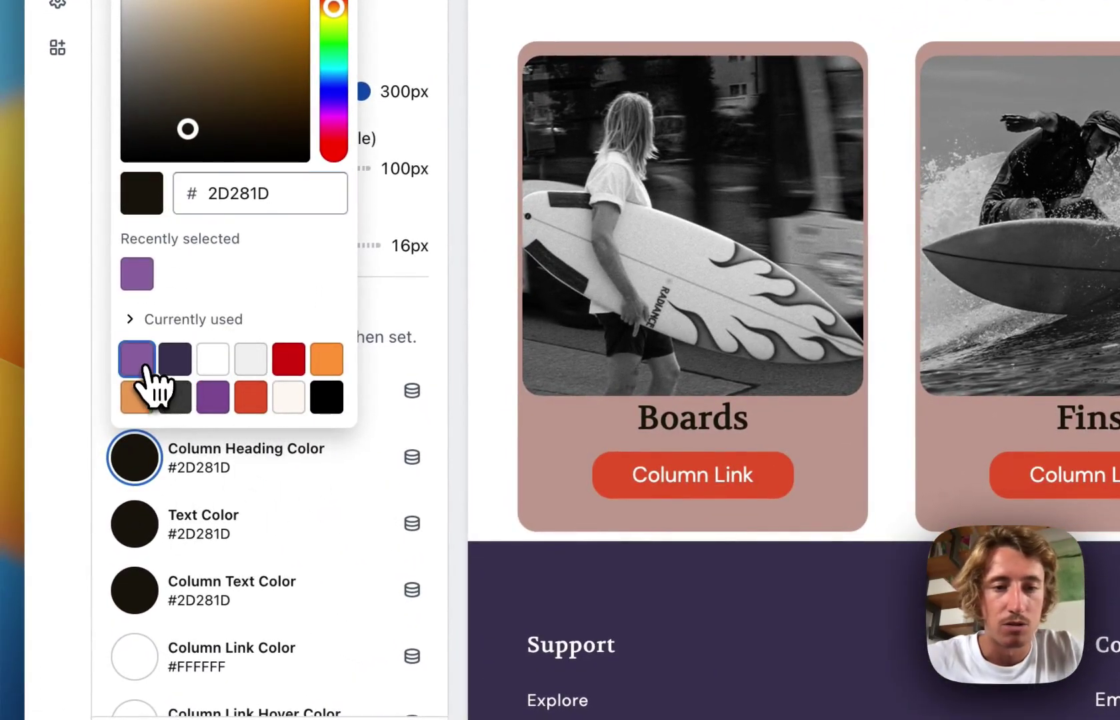
pyautogui.click(145, 367)
pyautogui.click(440, 296)
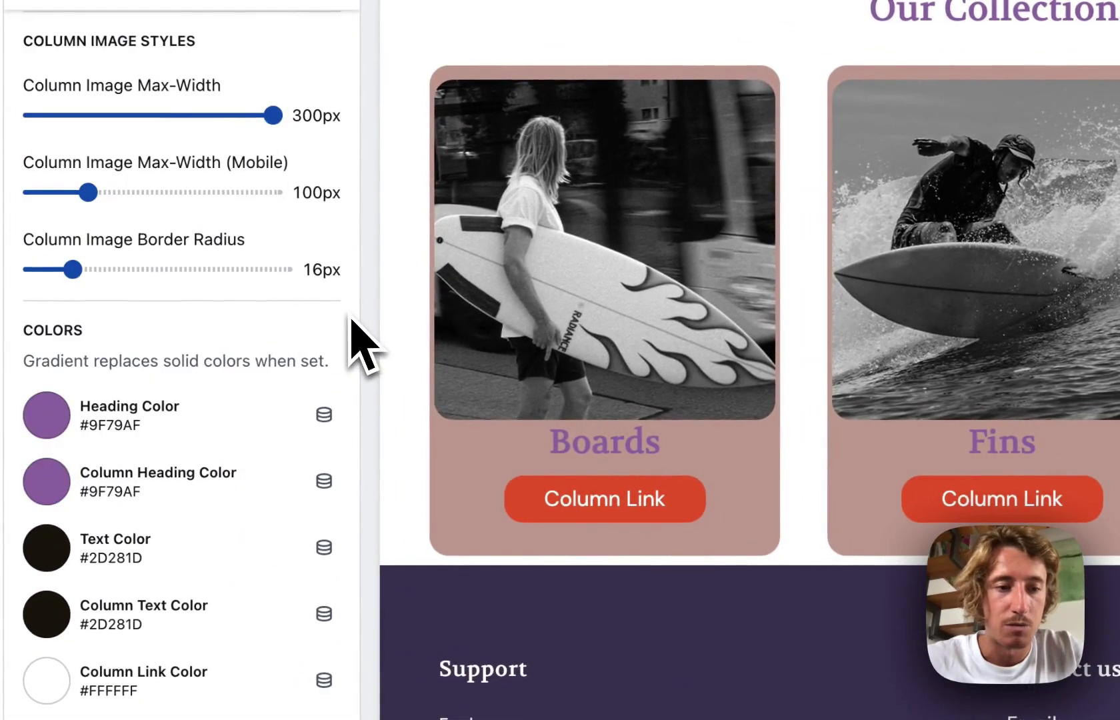
# Set Column Link Background Color to purple #9F79AF.
pyautogui.scroll(-5, 351, 320)
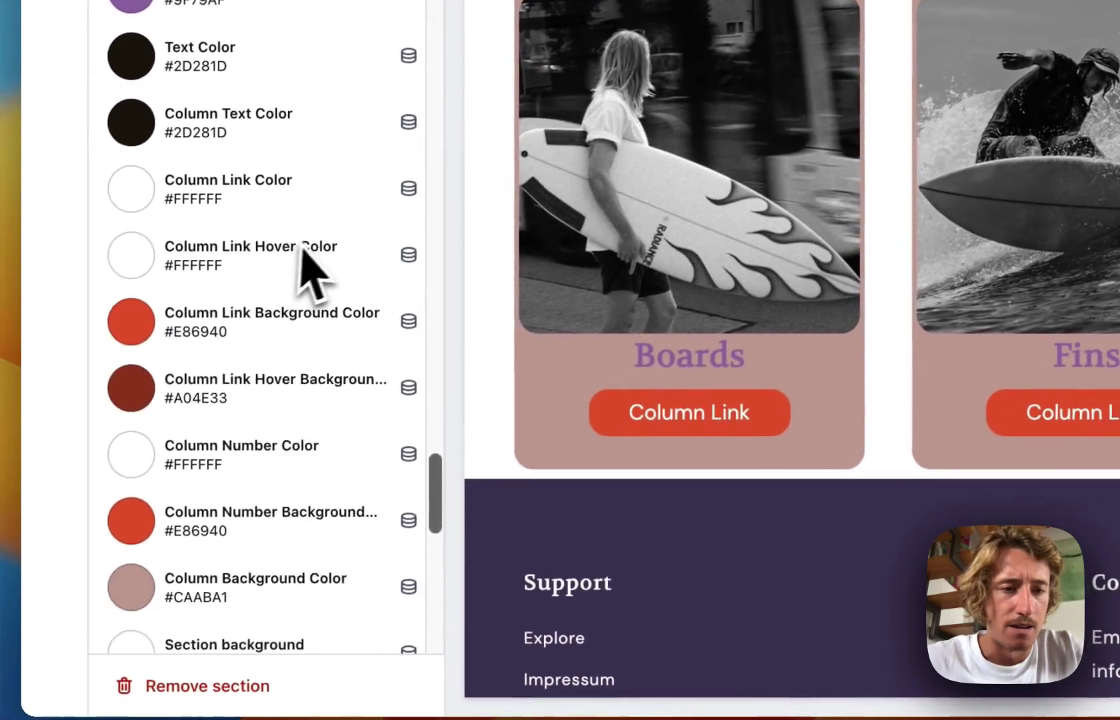
pyautogui.scroll(-2, 325, 263)
pyautogui.click(131, 230)
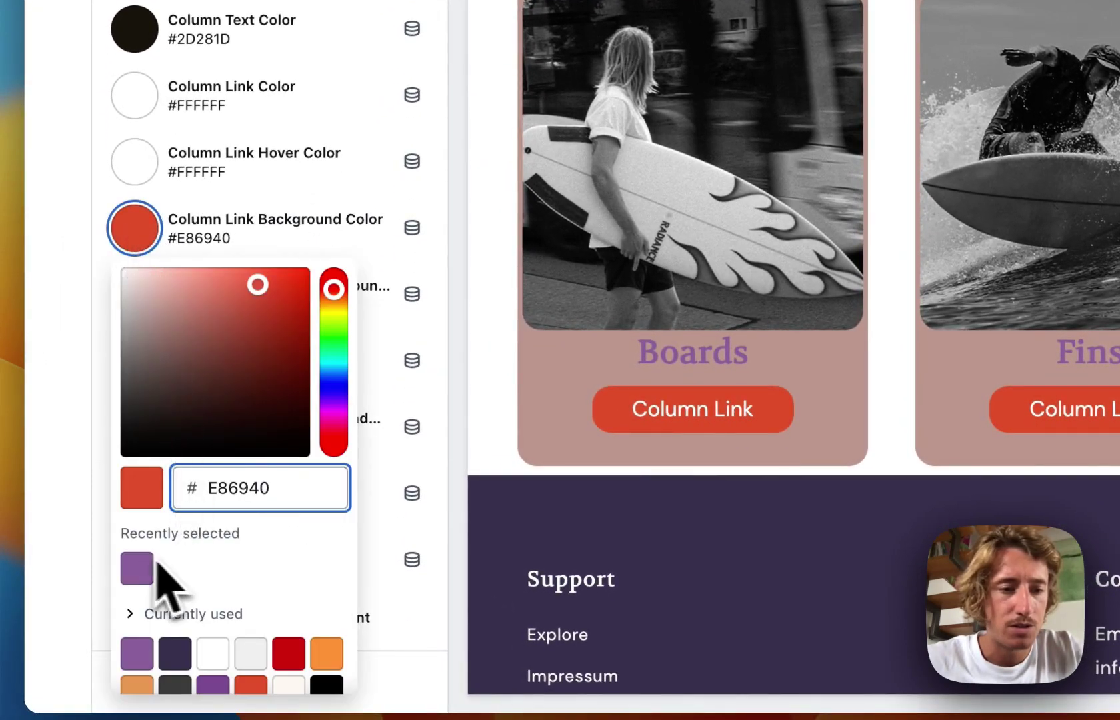
pyautogui.click(138, 570)
pyautogui.click(433, 273)
# Set Column Background Color to cream #FEF9F3, leaving the number background unchanged.
pyautogui.scroll(-2, 200, 370)
pyautogui.click(138, 374)
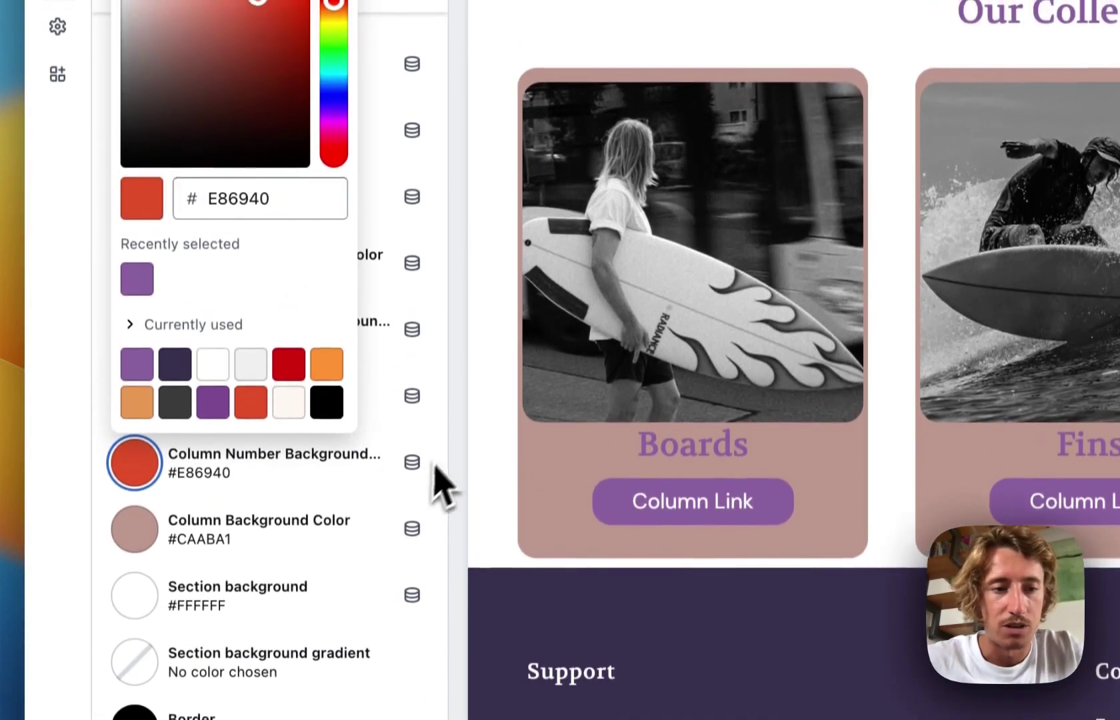
pyautogui.click(447, 380)
pyautogui.click(148, 543)
pyautogui.click(292, 482)
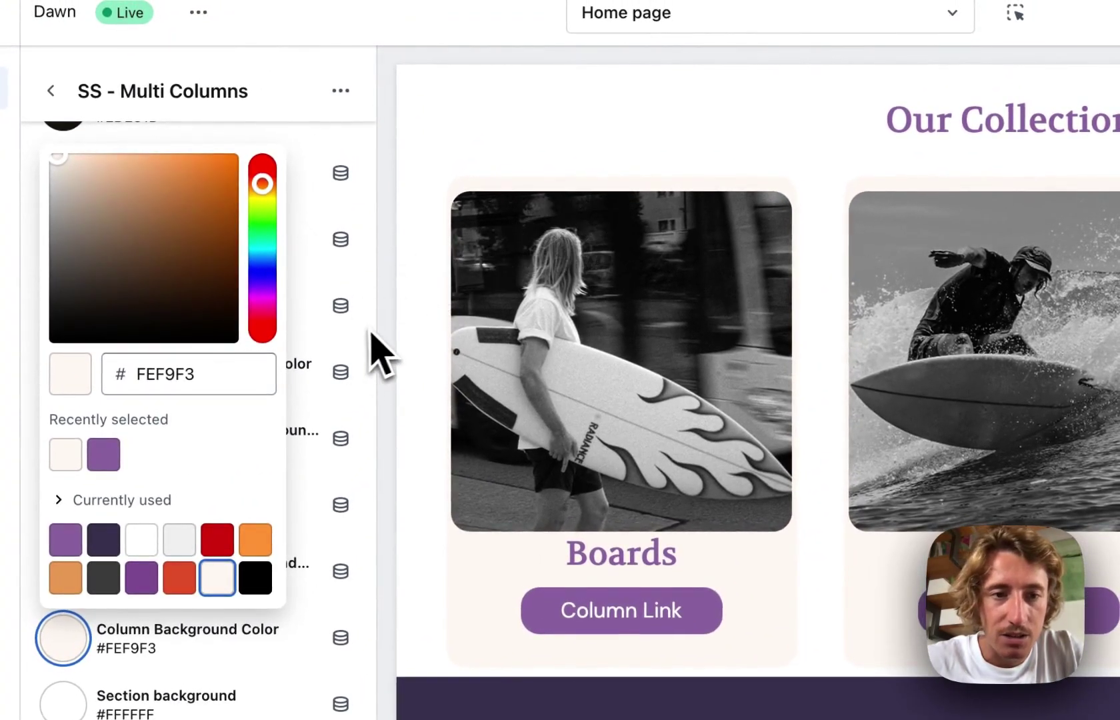
pyautogui.click(375, 343)
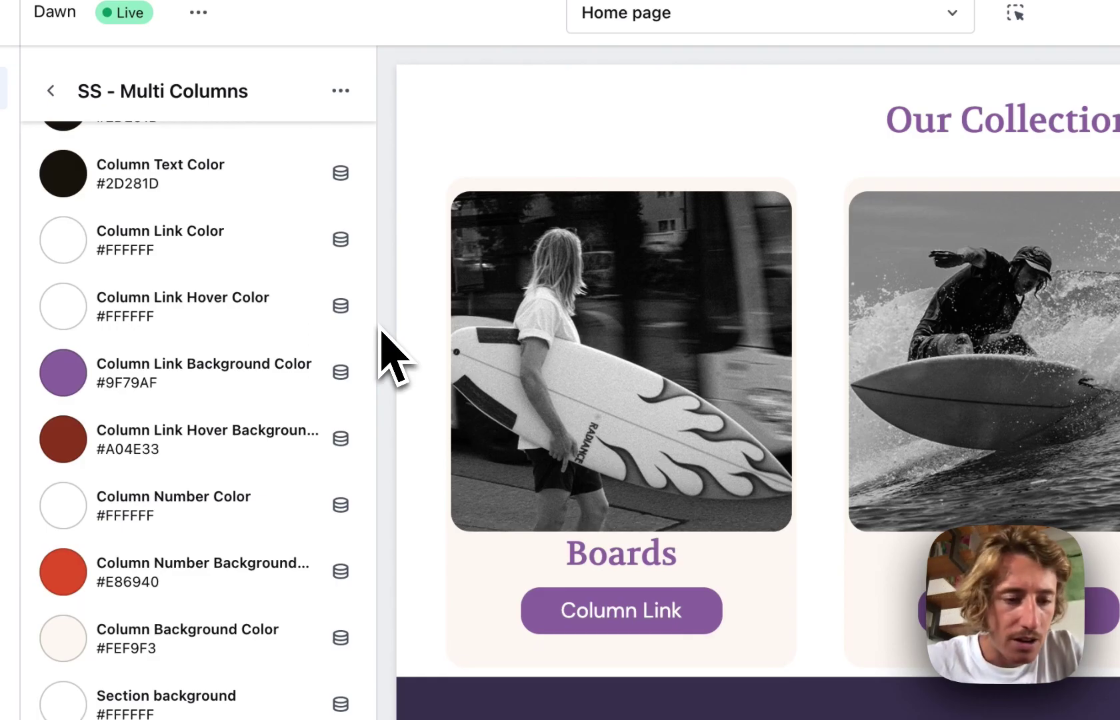
pyautogui.scroll(-10, 216, 375)
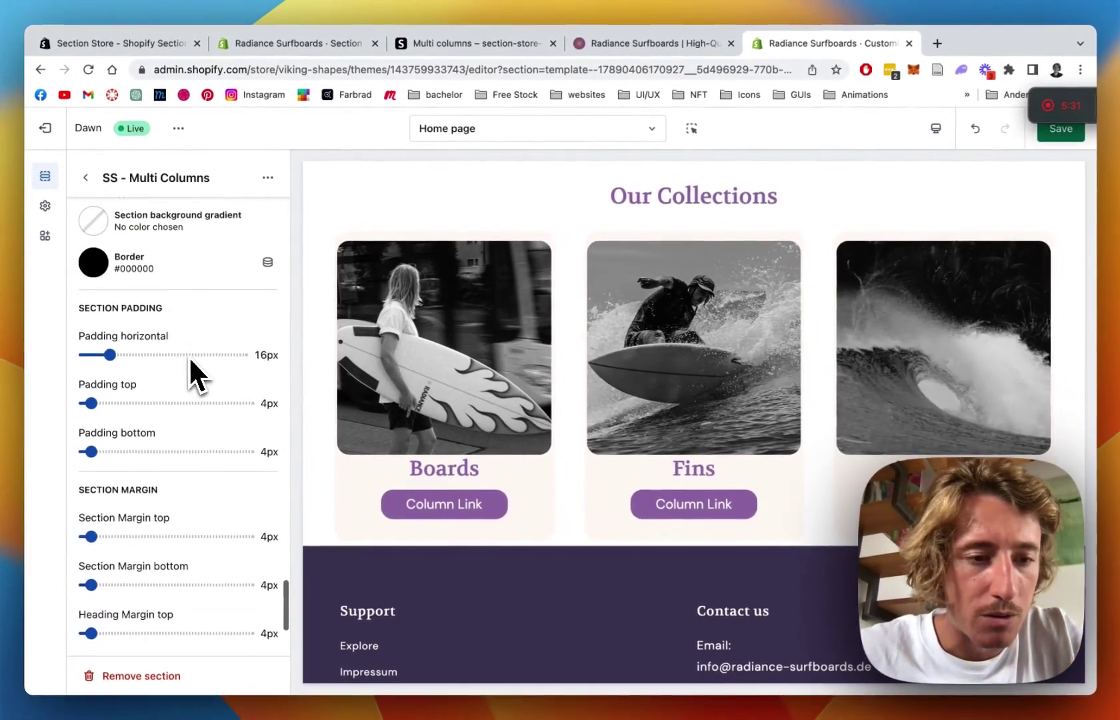
# Keep Border thickness at 0px and save the Our Collections section changes.
pyautogui.scroll(-3, 188, 360)
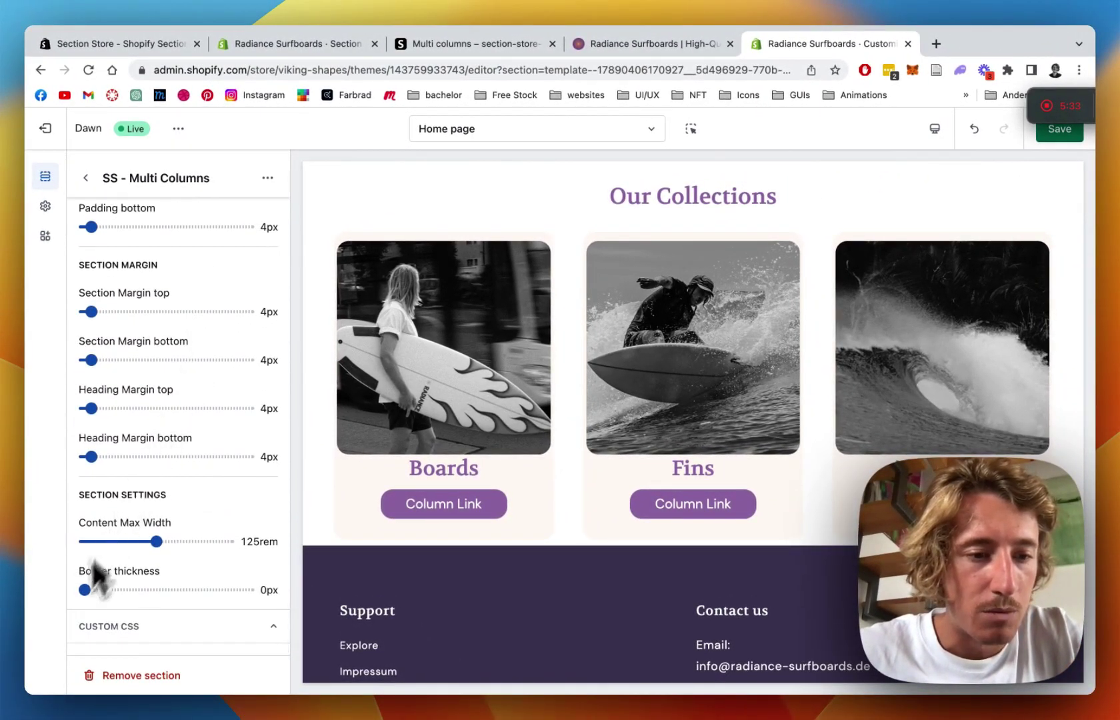
pyautogui.moveTo(90, 588); pyautogui.dragTo(92, 588)
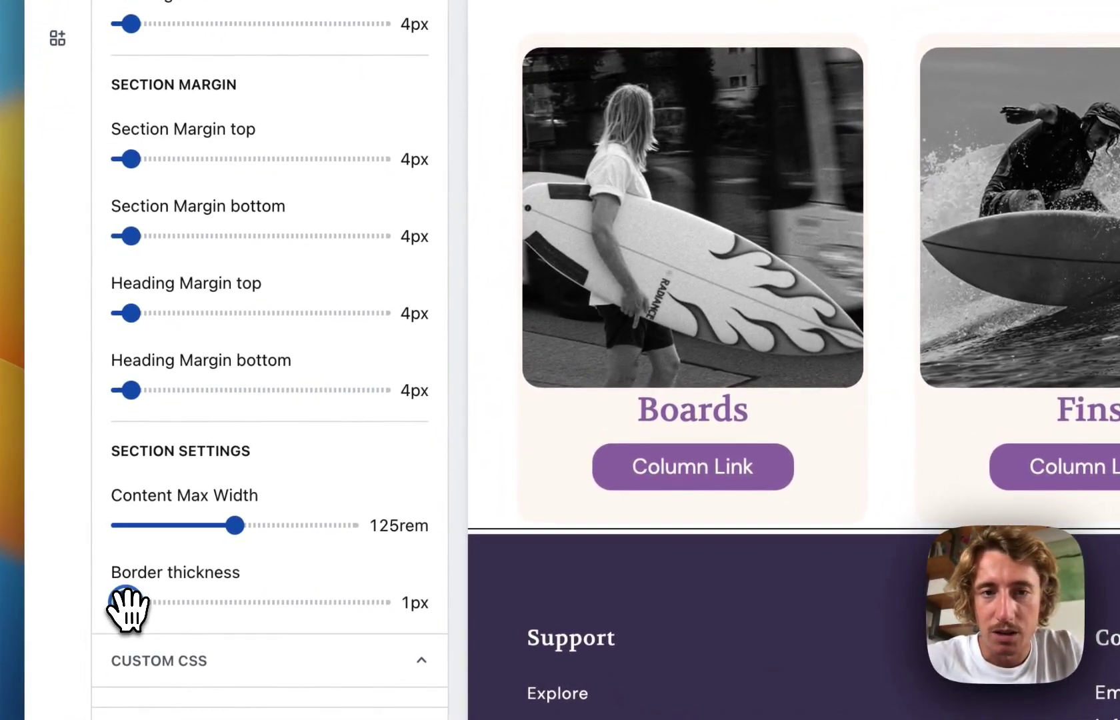
pyautogui.scroll(2, 347, 317)
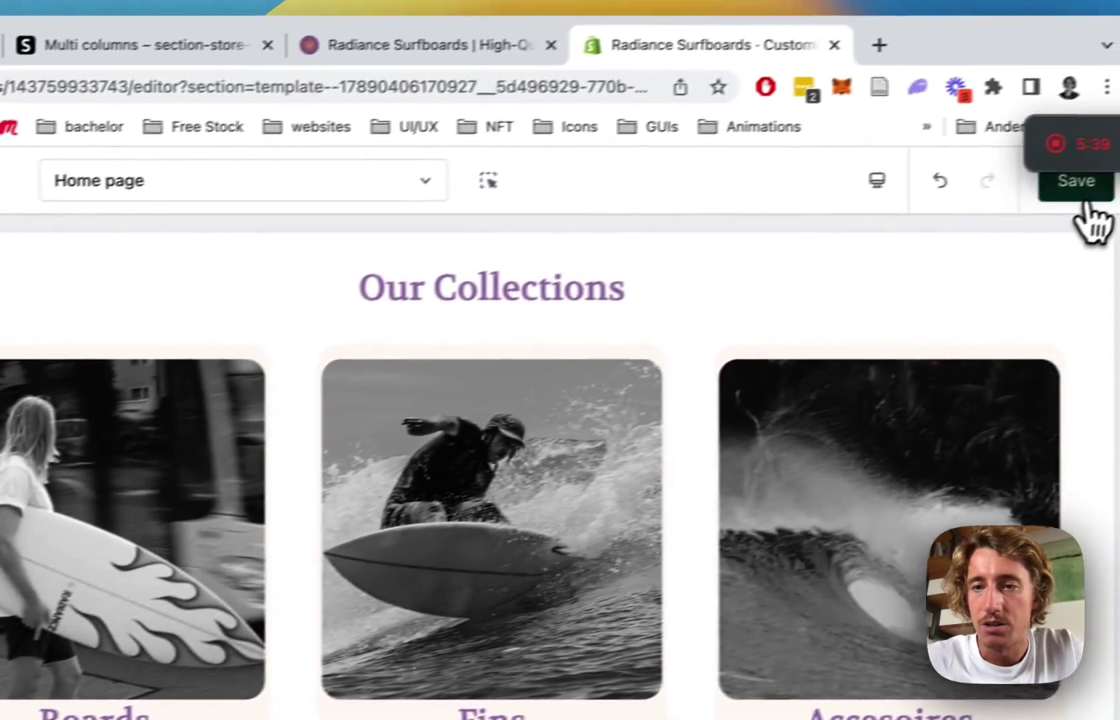
pyautogui.click(1080, 220)
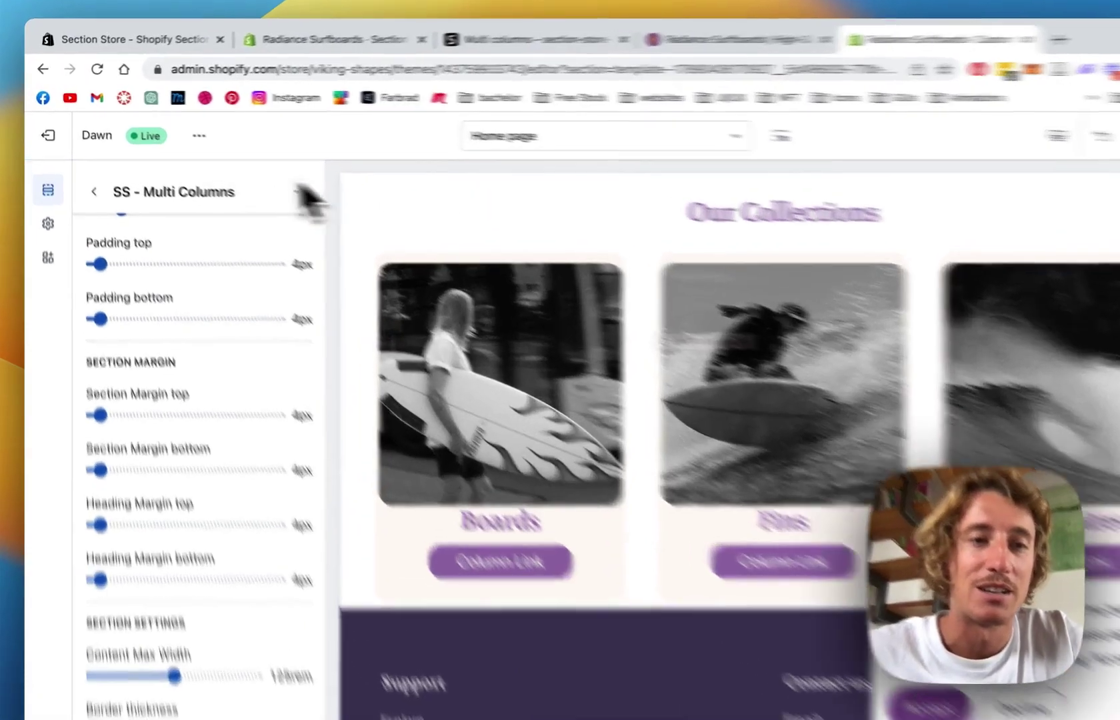
pyautogui.click(178, 129)
# Open the live storefront and reload until the purple and cream Our Collections cards appear.
pyautogui.click(160, 422)
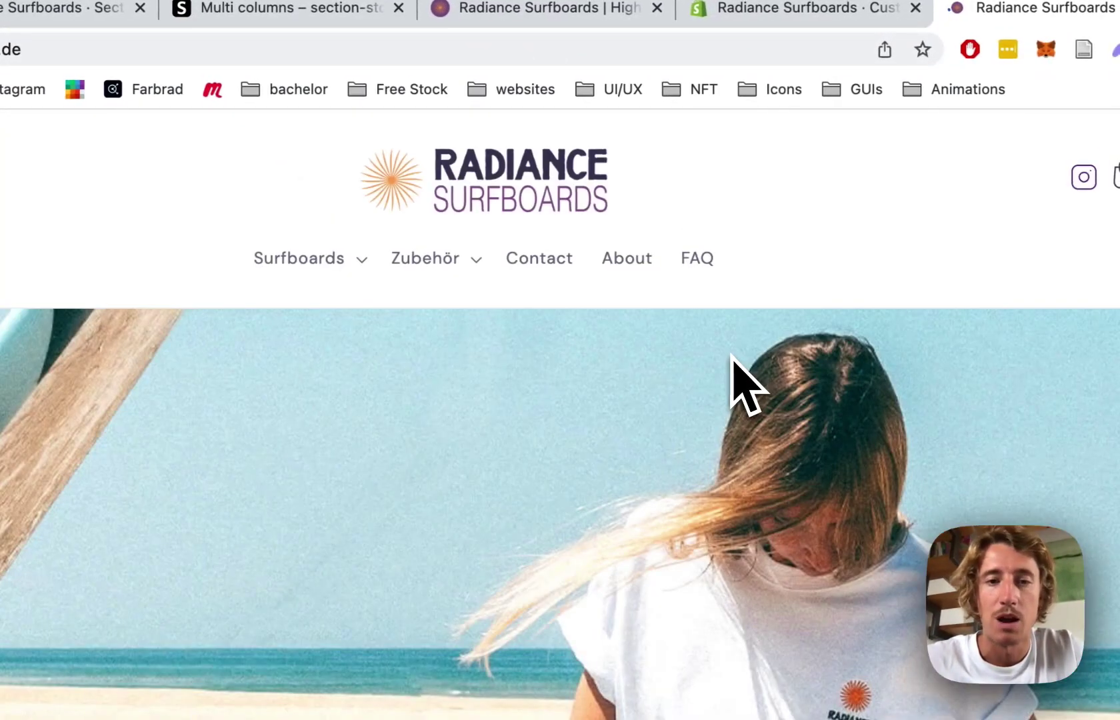
pyautogui.scroll(-15, 742, 362)
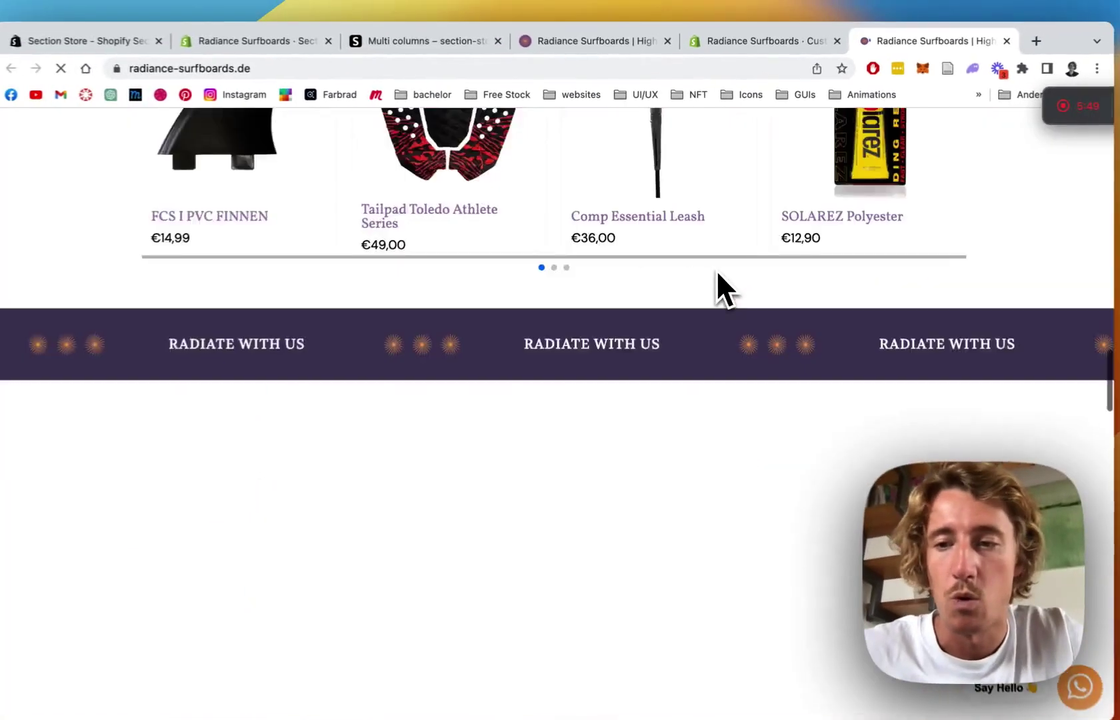
pyautogui.press('super+r')
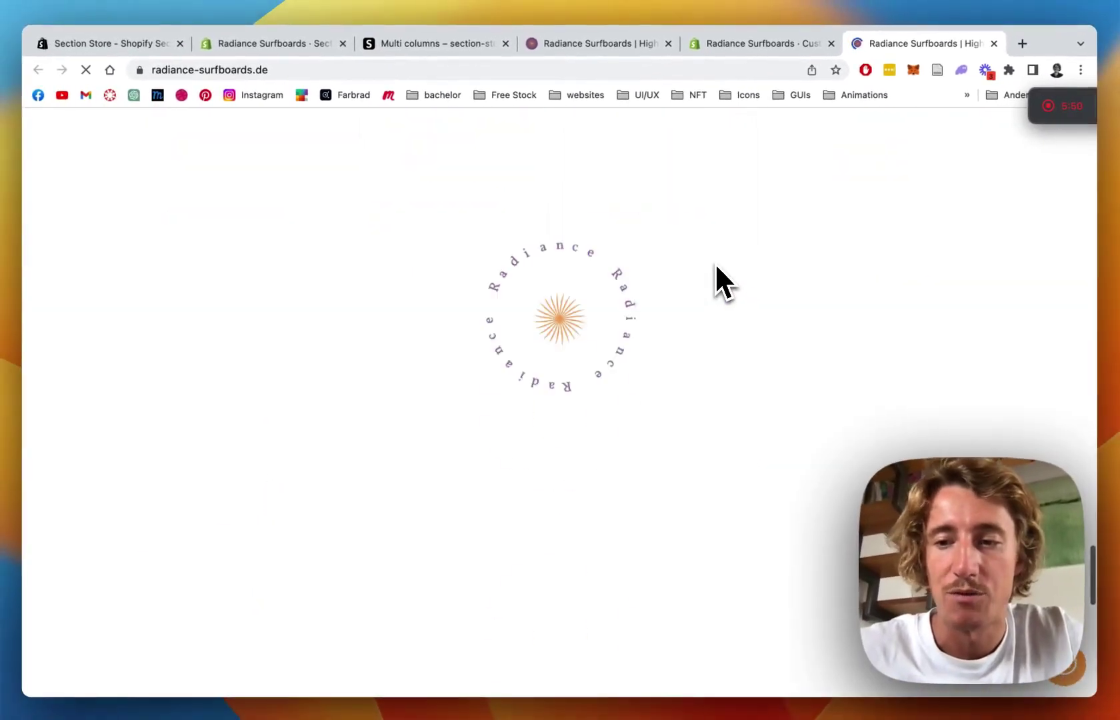
pyautogui.scroll(-3, 715, 262)
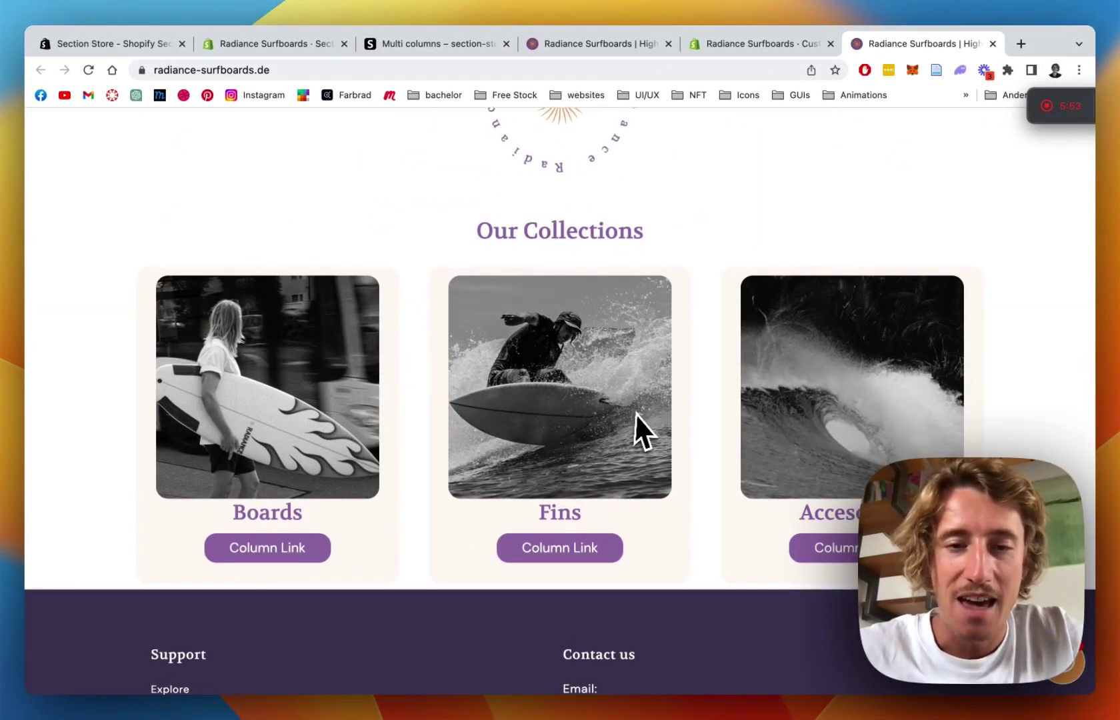
pyautogui.press('super+r')
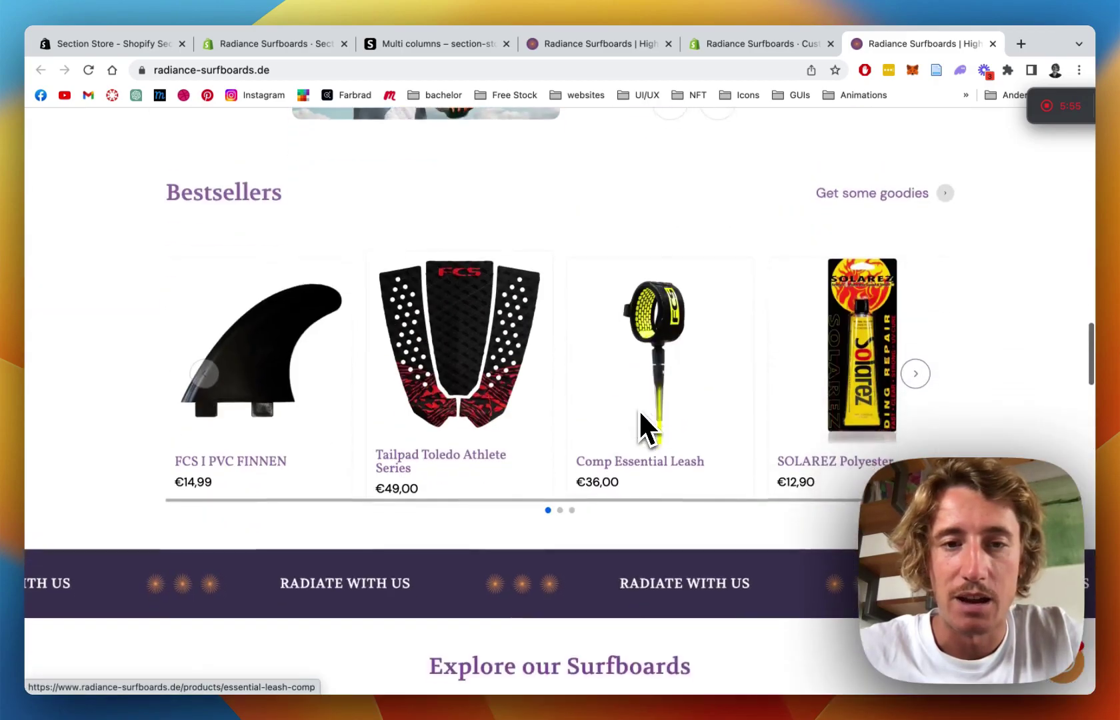
pyautogui.scroll(8, 639, 409)
pyautogui.scroll(10, 638, 409)
pyautogui.scroll(-4, 526, 427)
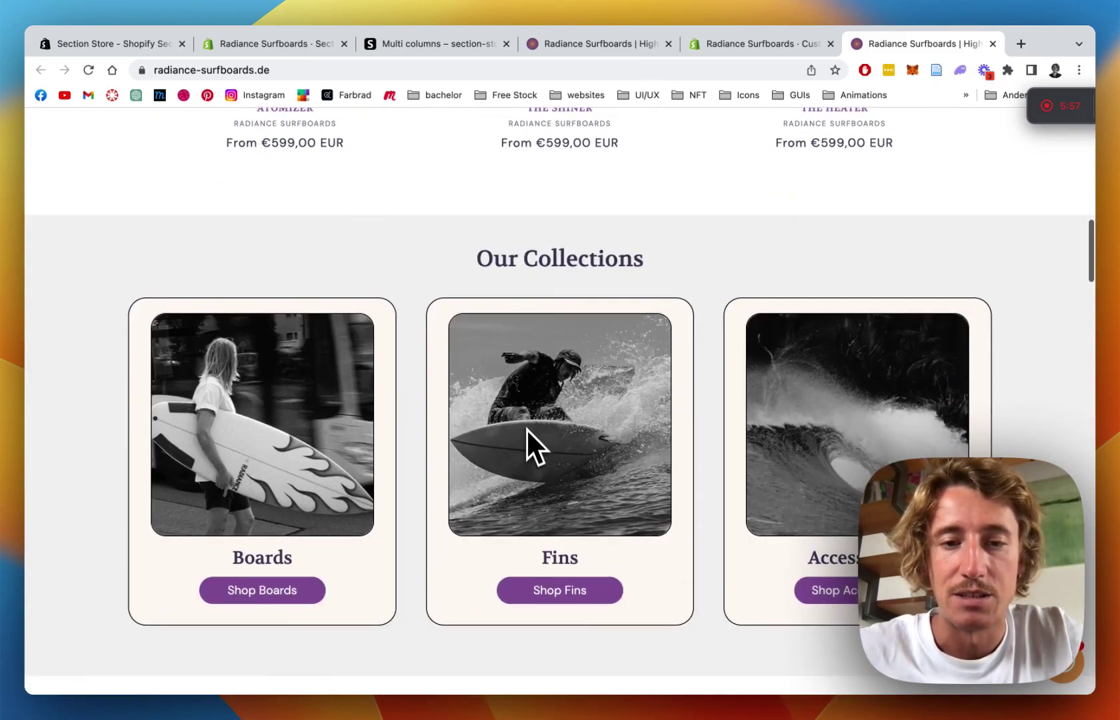
pyautogui.scroll(-2, 404, 248)
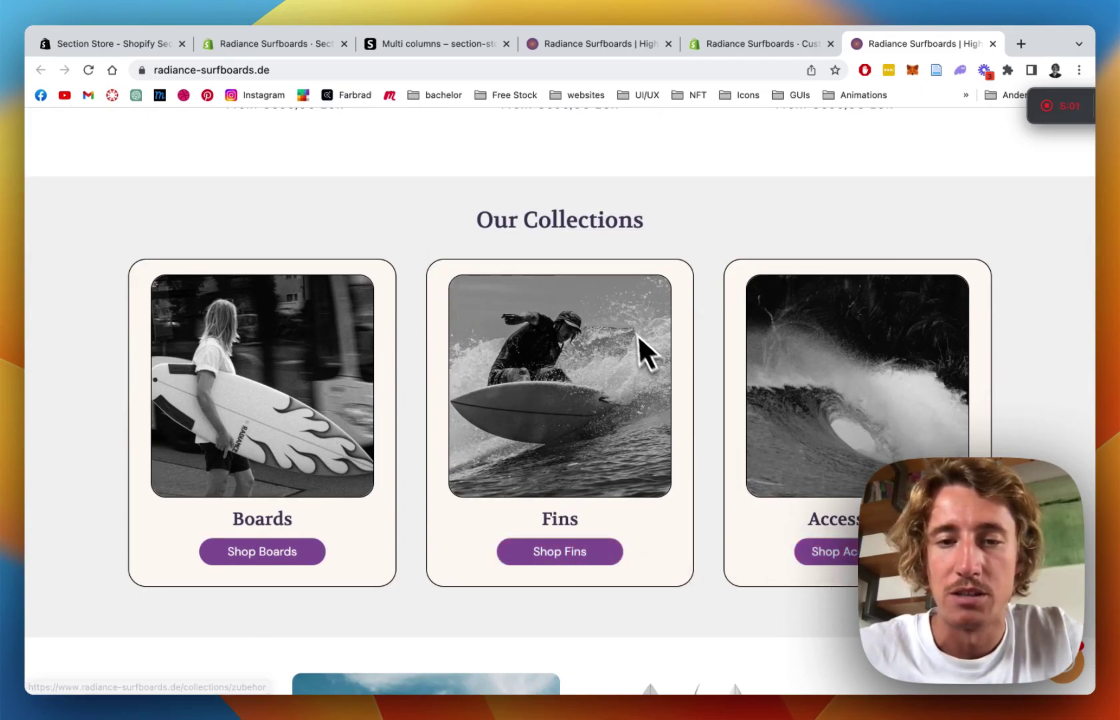
pyautogui.press('super+r')
pyautogui.scroll(2, 628, 324)
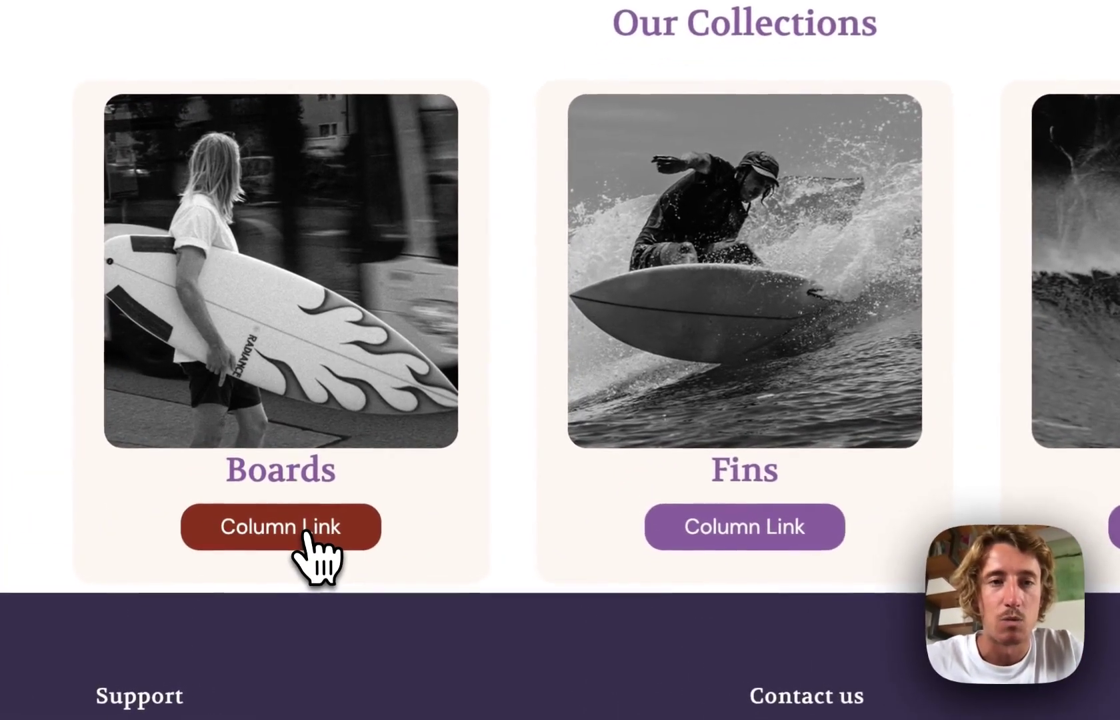
# Follow the Boards Column Link, then return to the homepage via the logo.
pyautogui.click(304, 526)
pyautogui.click(579, 179)
pyautogui.scroll(-20, 605, 484)
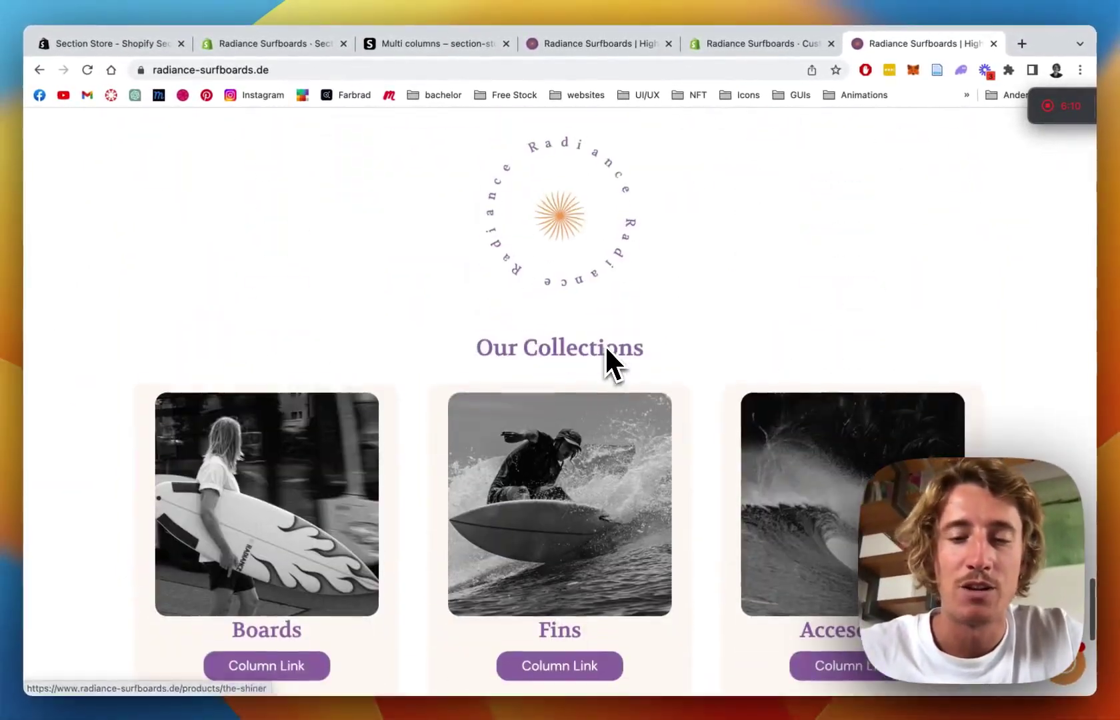
pyautogui.scroll(-5, 606, 348)
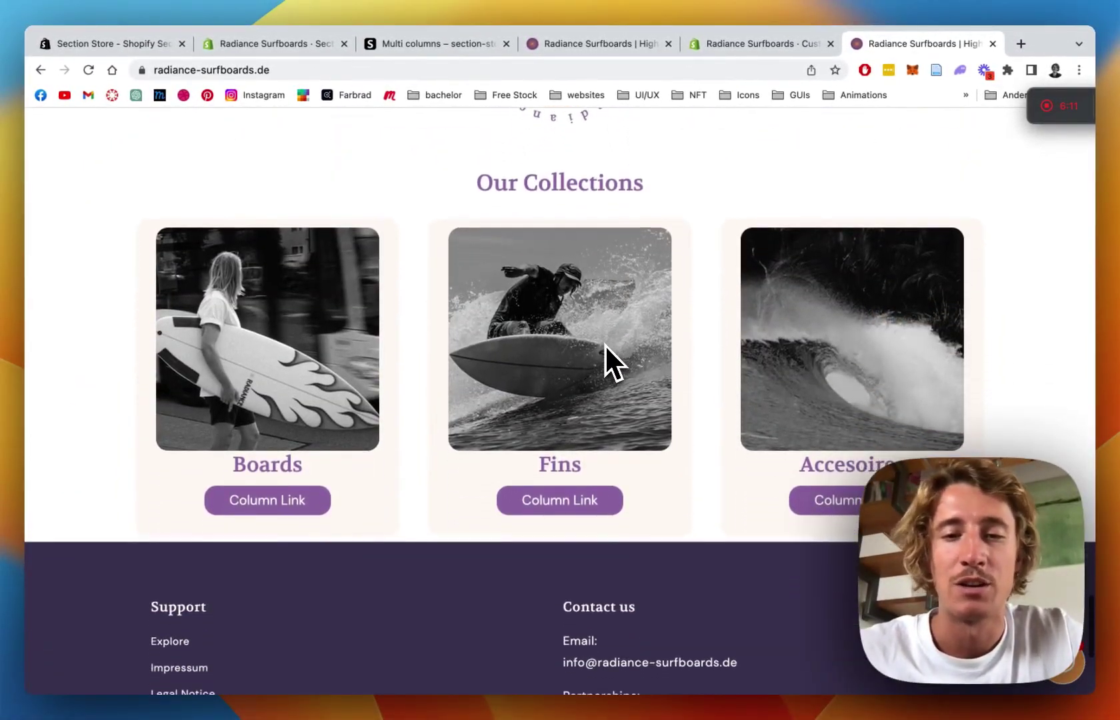